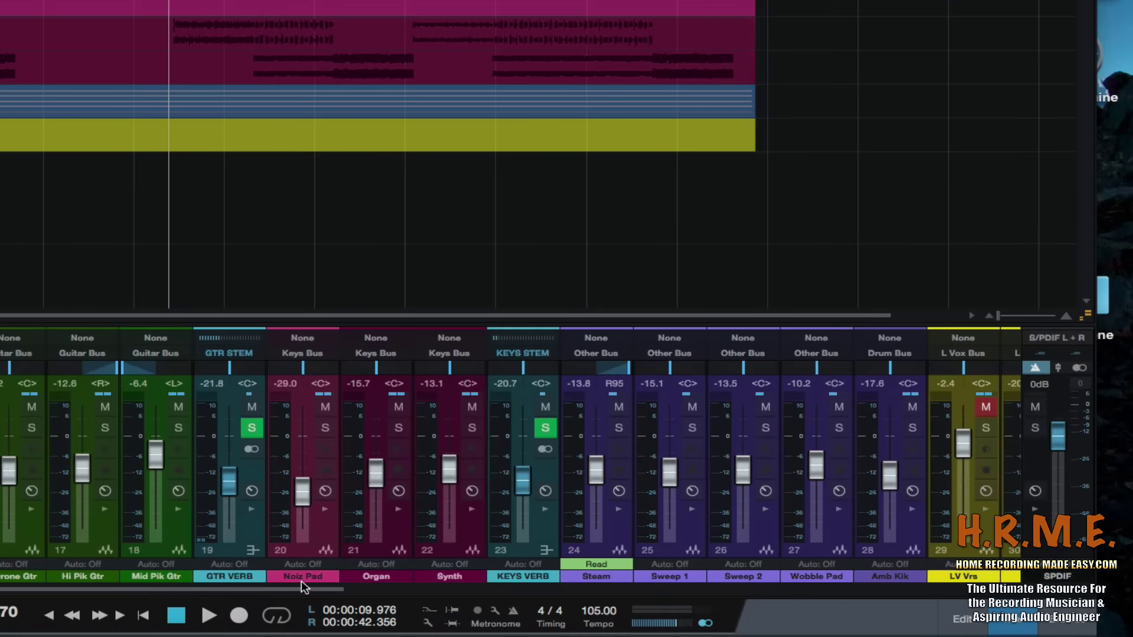
Go through the purple effects channels in the mixer: Steam, Sweep 1, Sweep 2, Wobble Pad and Amb Kik
{"action": "left_click_drag", "start_coordinate": [304, 592], "coordinate": [388, 593]}
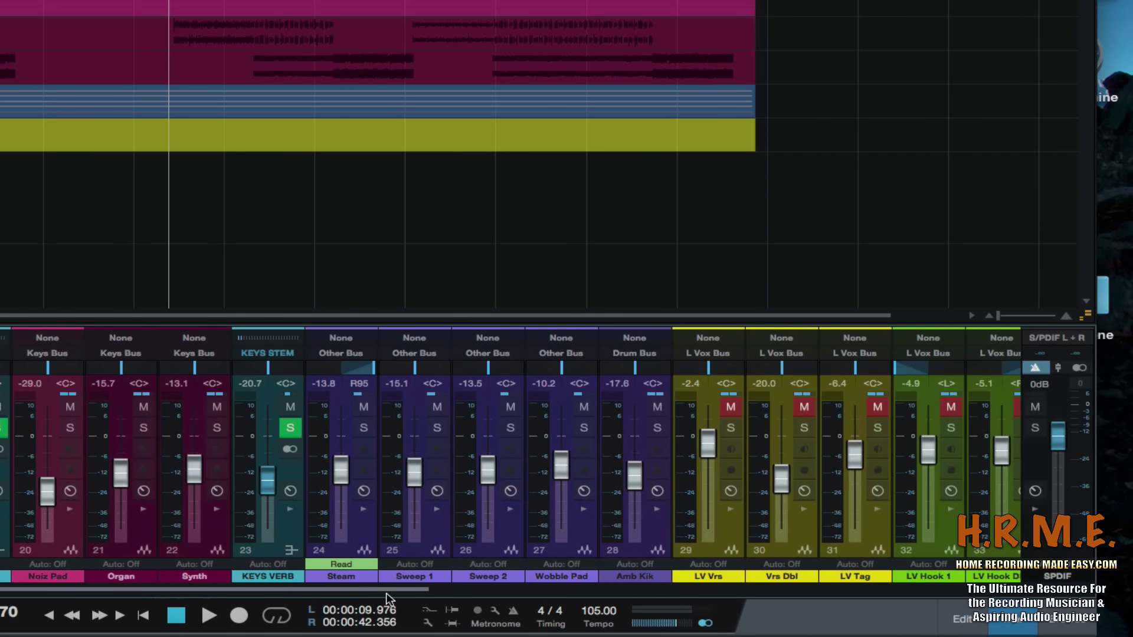
{"action": "left_click", "coordinate": [364, 533]}
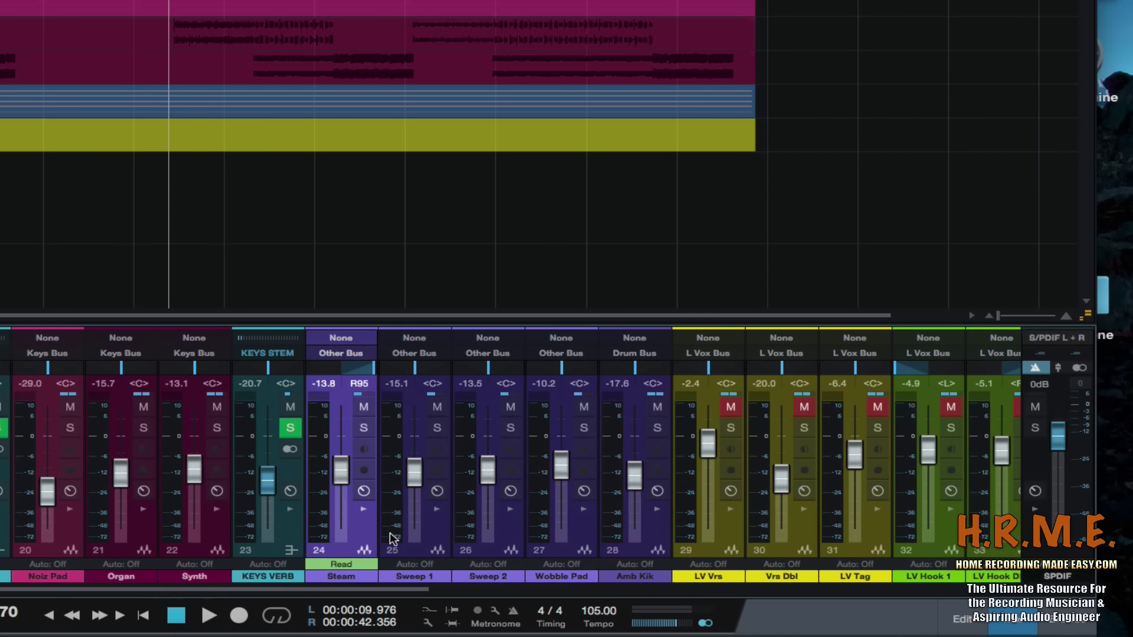
{"action": "left_click", "coordinate": [435, 539]}
{"action": "left_click", "coordinate": [503, 539]}
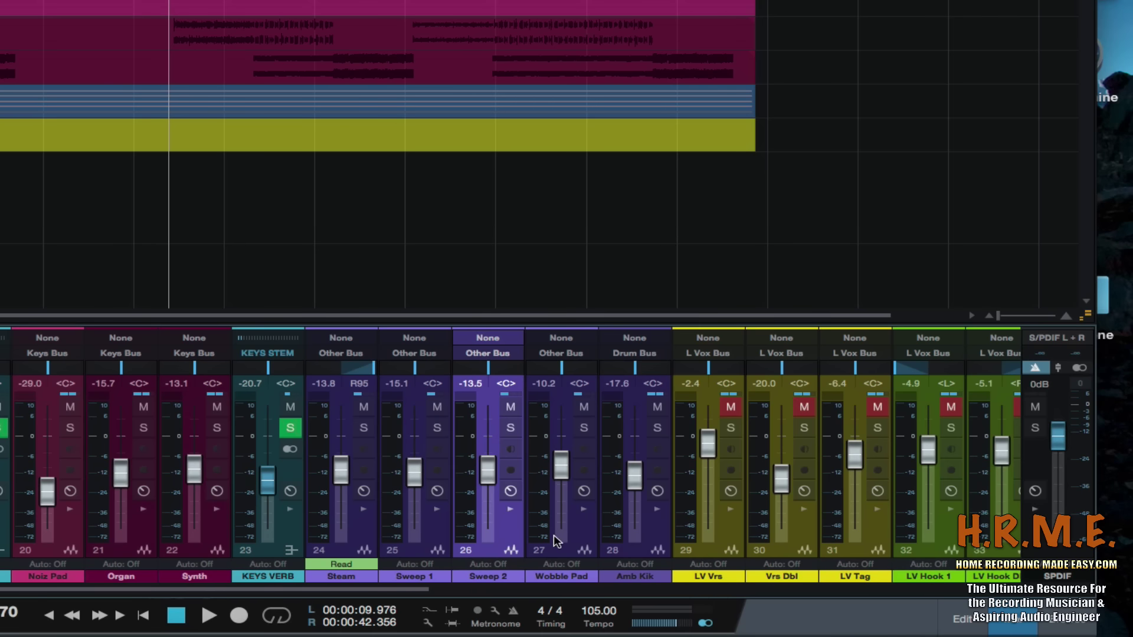
{"action": "left_click", "coordinate": [576, 538]}
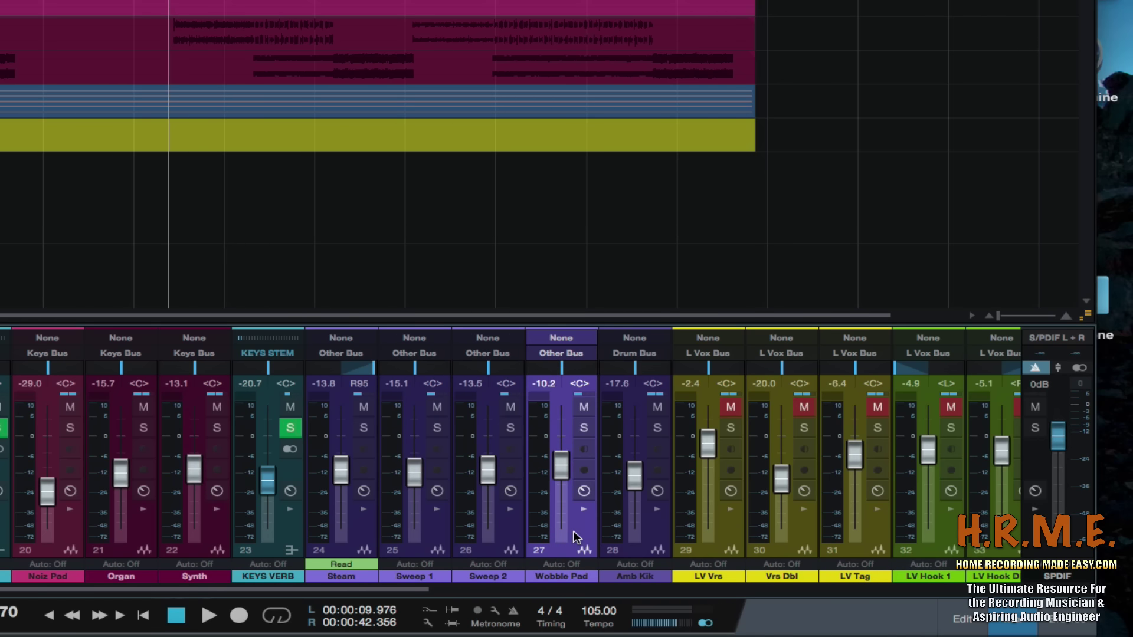
{"action": "left_click", "coordinate": [649, 535]}
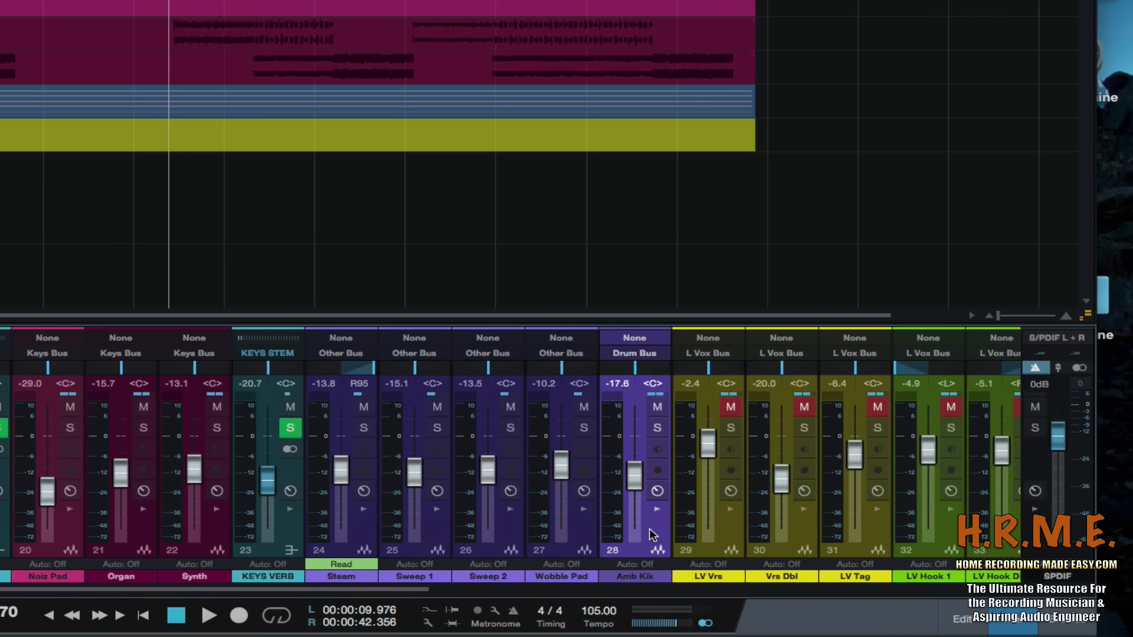
{"action": "left_click", "coordinate": [358, 536]}
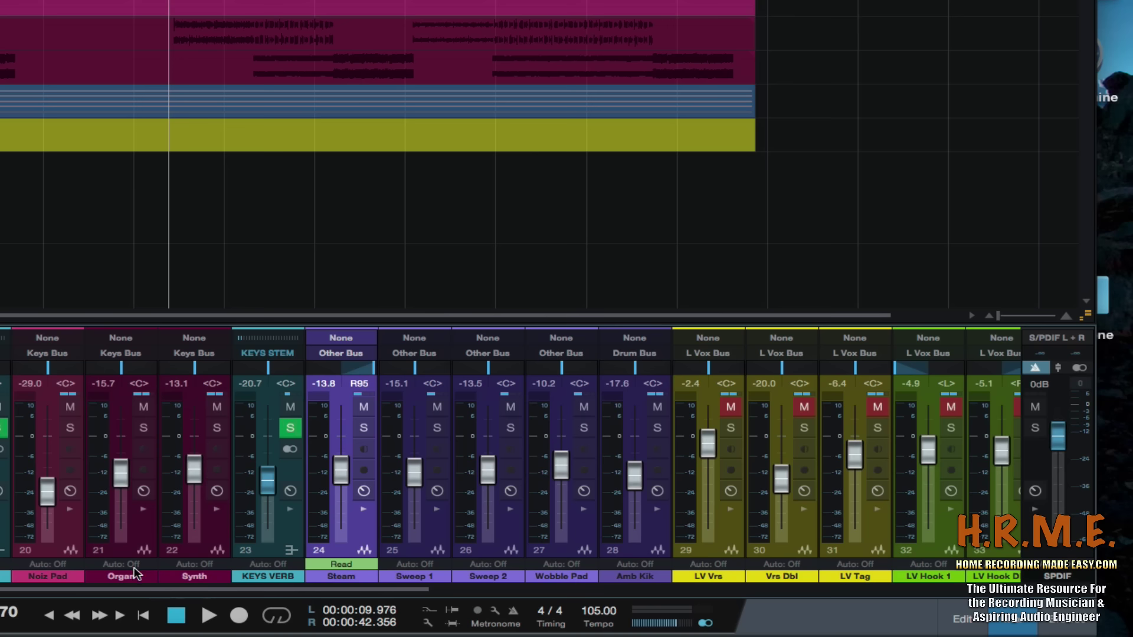
Go through the keys channels Noiz Pad, Organ and Synth in the mixer, finishing with Noiz Pad selected
{"action": "left_click_drag", "start_coordinate": [140, 590], "coordinate": [69, 592]}
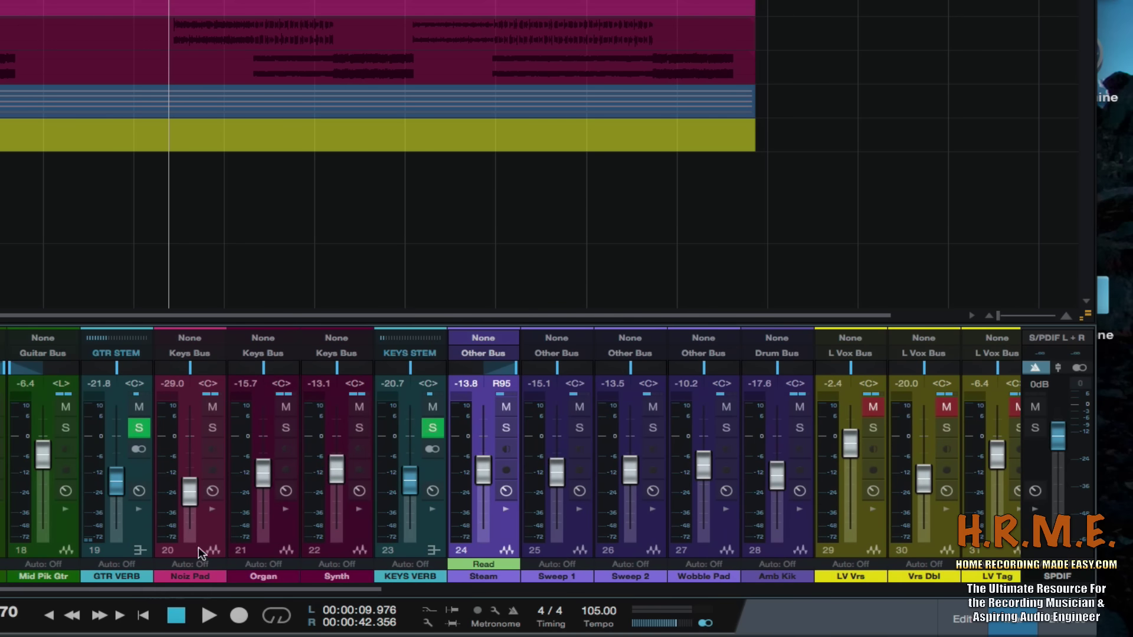
{"action": "left_click", "coordinate": [287, 537]}
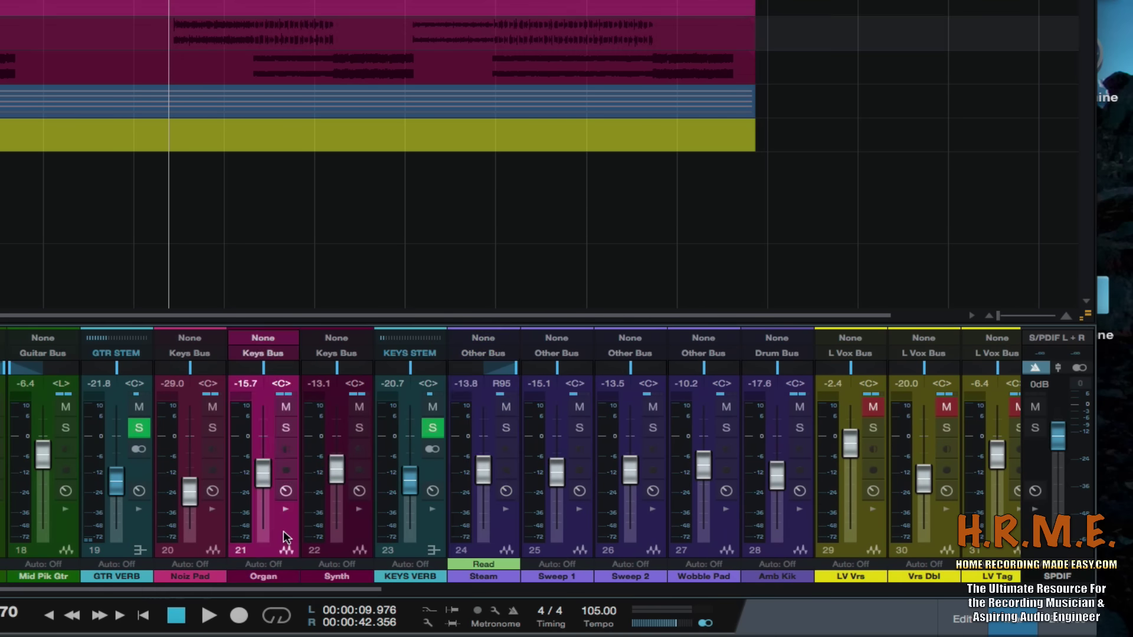
{"action": "left_click", "coordinate": [357, 534], "text": "shift"}
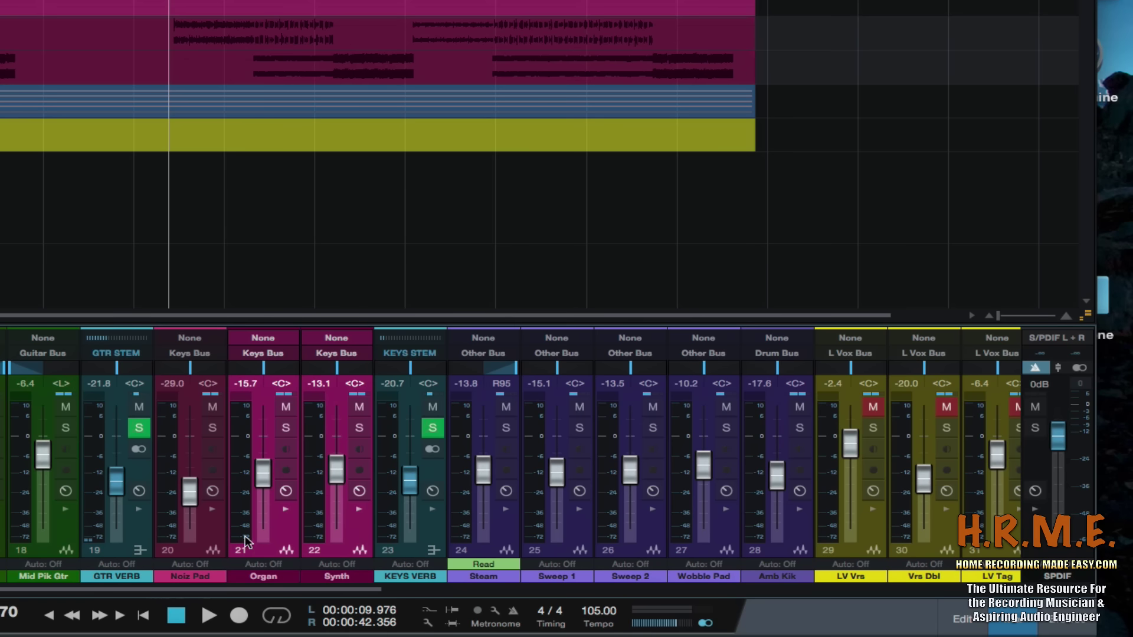
{"action": "left_click", "coordinate": [214, 540]}
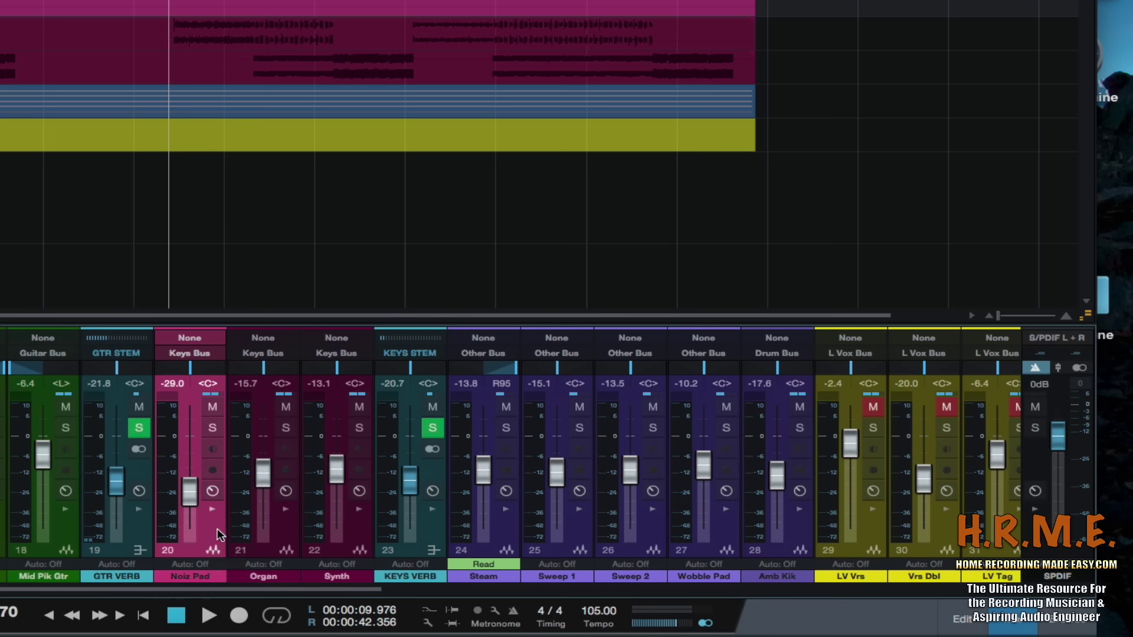
{"action": "left_click", "coordinate": [280, 532]}
{"action": "left_click", "coordinate": [368, 532]}
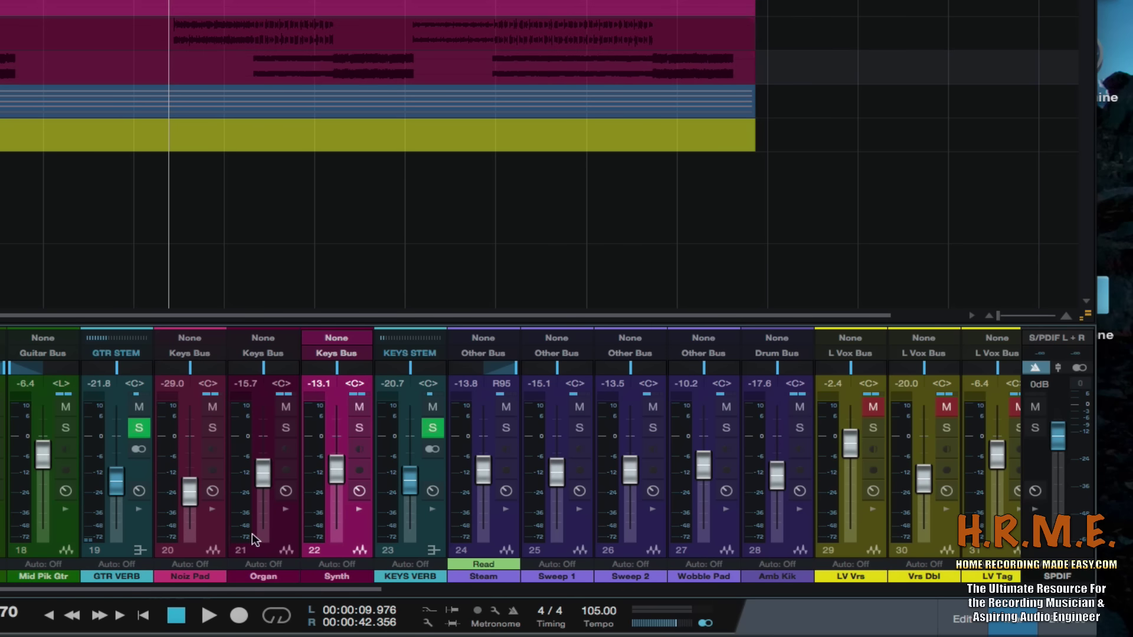
{"action": "left_click", "coordinate": [200, 536]}
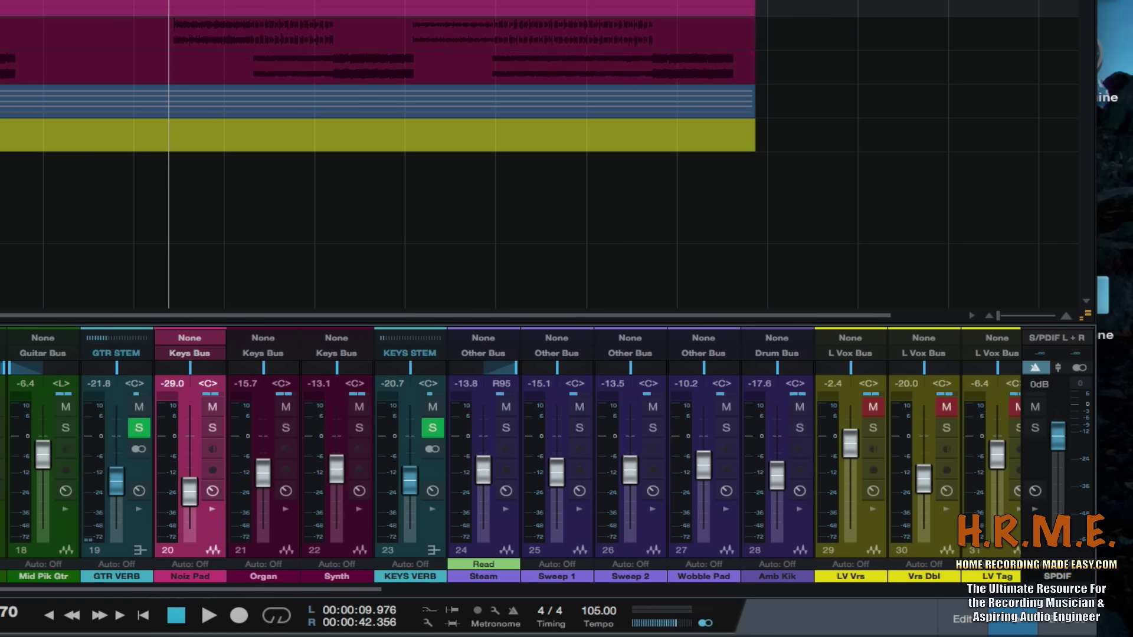
Loop the Noiz Pad section of the song from 00:00:26.884 to 00:00:36.175
{"action": "key", "text": "slash"}
{"action": "key", "text": "i"}
{"action": "key", "text": "o"}
{"action": "key", "text": "Home"}
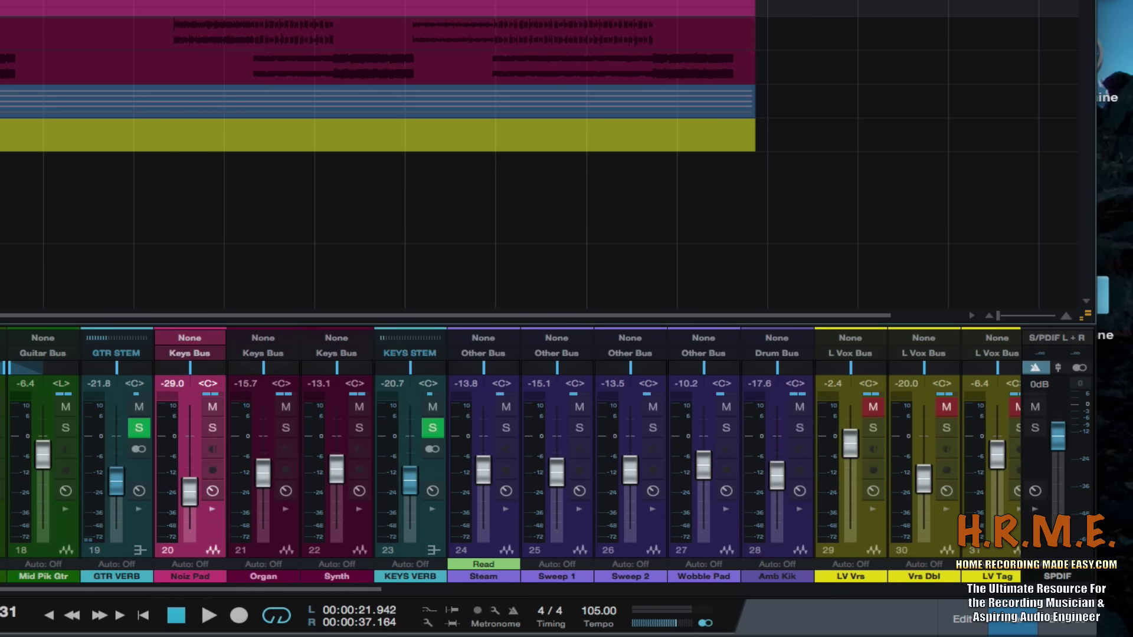
{"action": "key", "text": "e"}
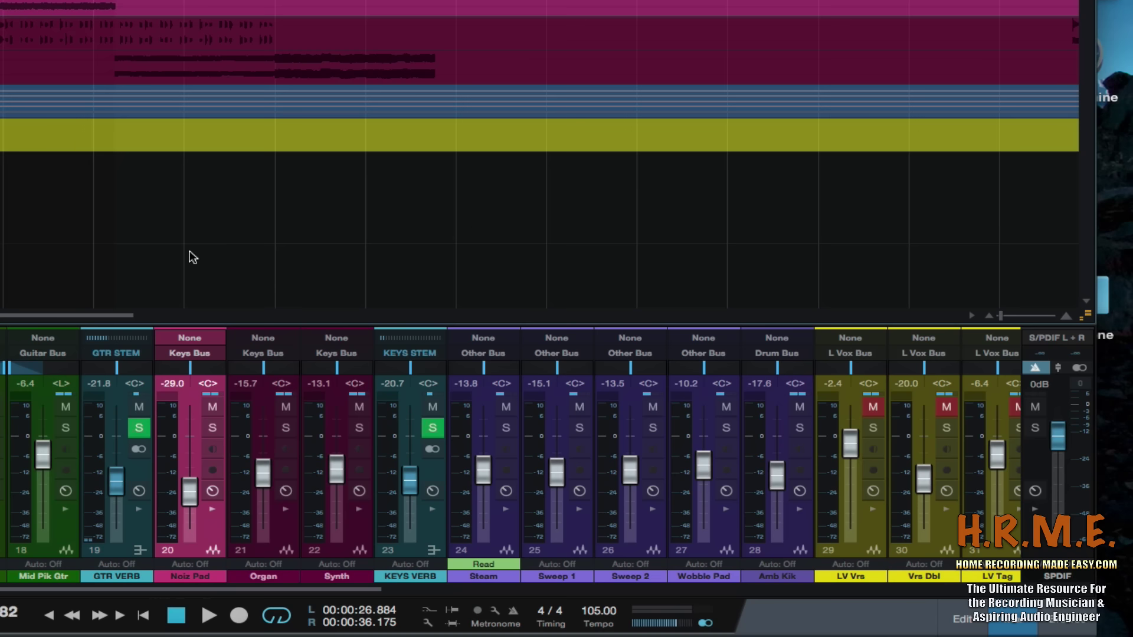
Mute the Organ and Synth channels and raise the Noiz Pad level to -20.5 dB while playing the loop
{"action": "left_click", "coordinate": [284, 409]}
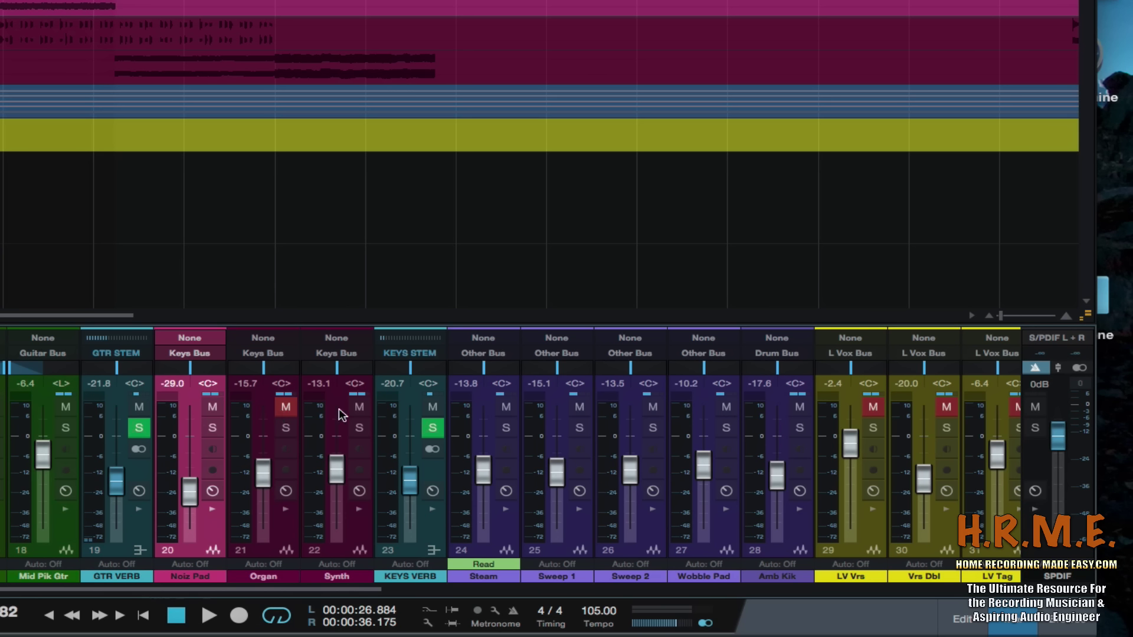
{"action": "left_click", "coordinate": [358, 407]}
{"action": "key", "text": "space"}
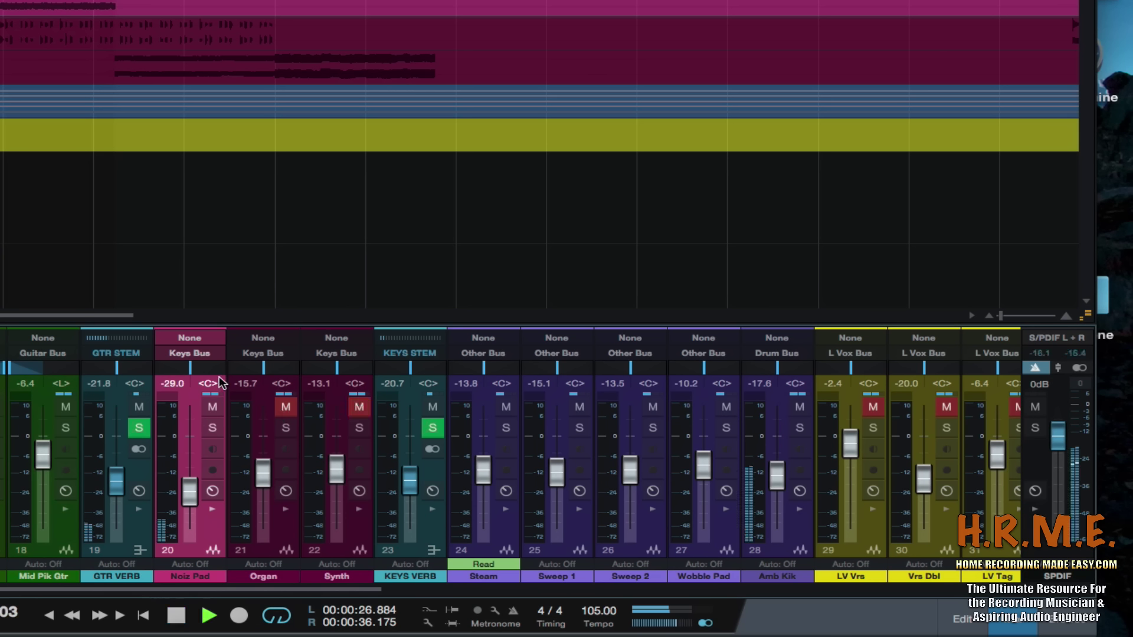
{"action": "mouse_move", "coordinate": [190, 504]}
{"action": "left_mouse_down"}
{"action": "mouse_move", "coordinate": [188, 468]}
{"action": "mouse_move", "coordinate": [184, 486]}
{"action": "left_mouse_up"}
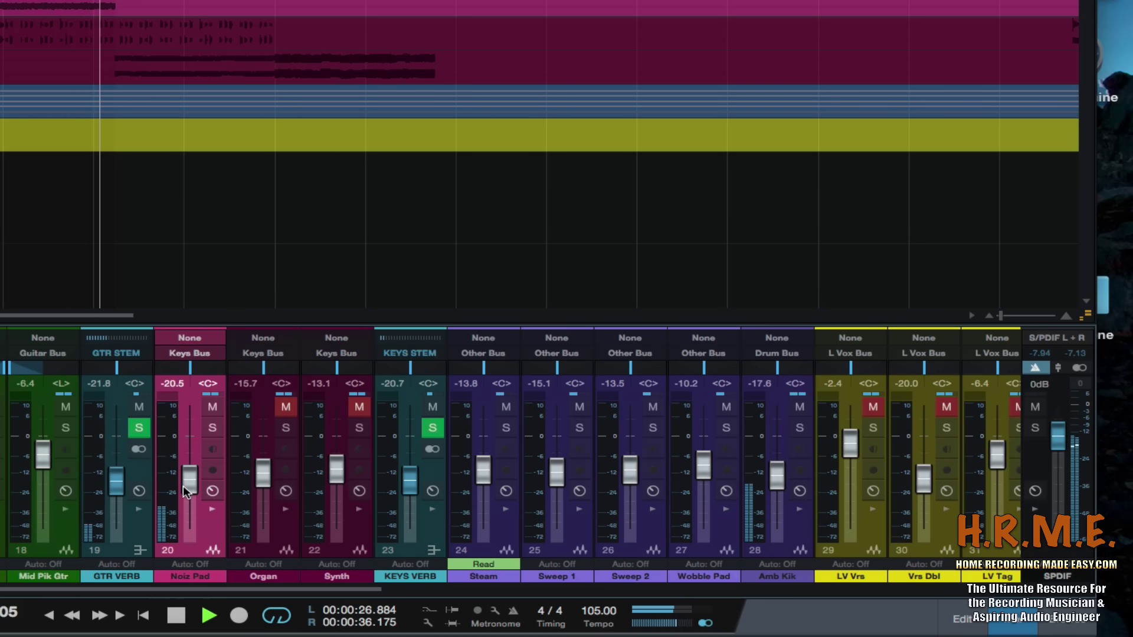
{"action": "key", "text": "space"}
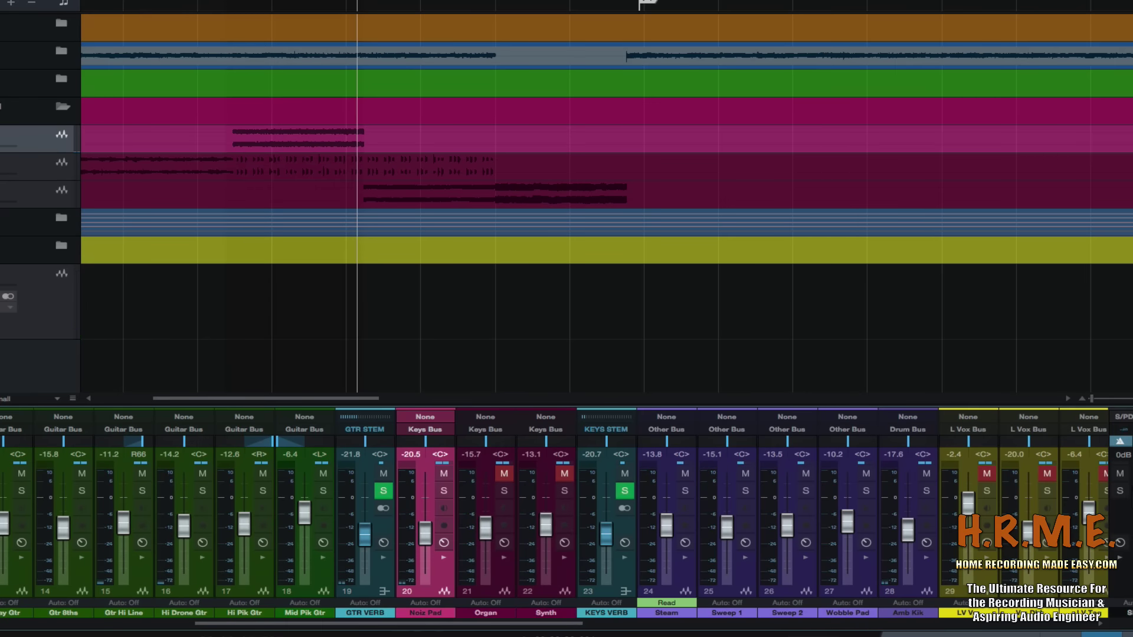
Examine the Noiz Pad channel's Virtual Tape Machines, Virtual Mix Rack and UAD Neve 88RS insert settings
{"action": "key", "text": "F3"}
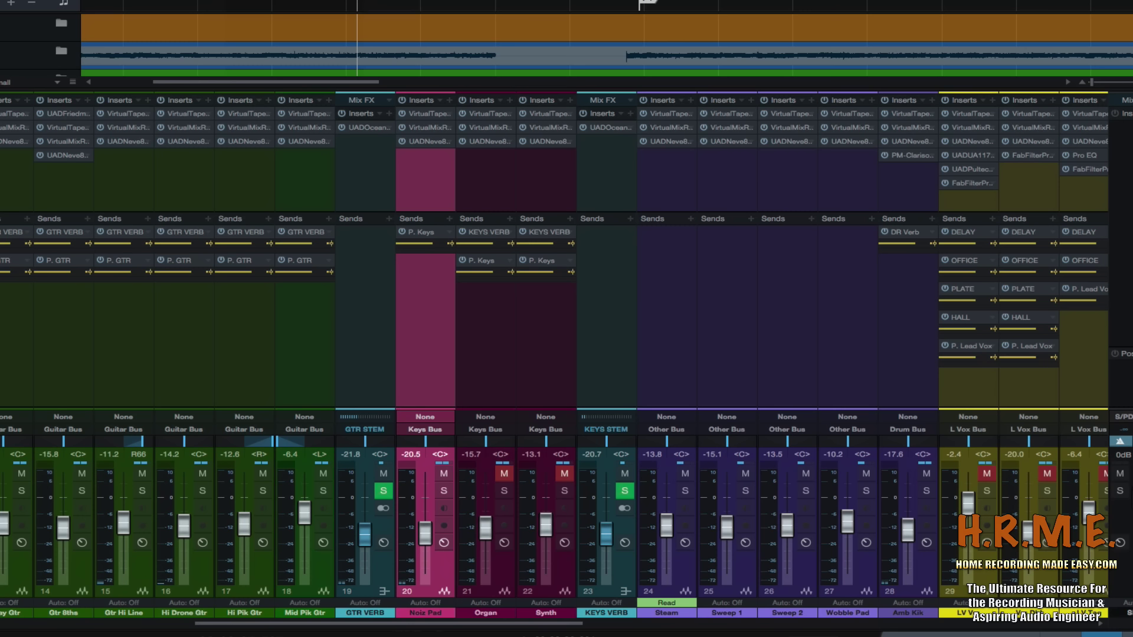
{"action": "double_click", "coordinate": [421, 113]}
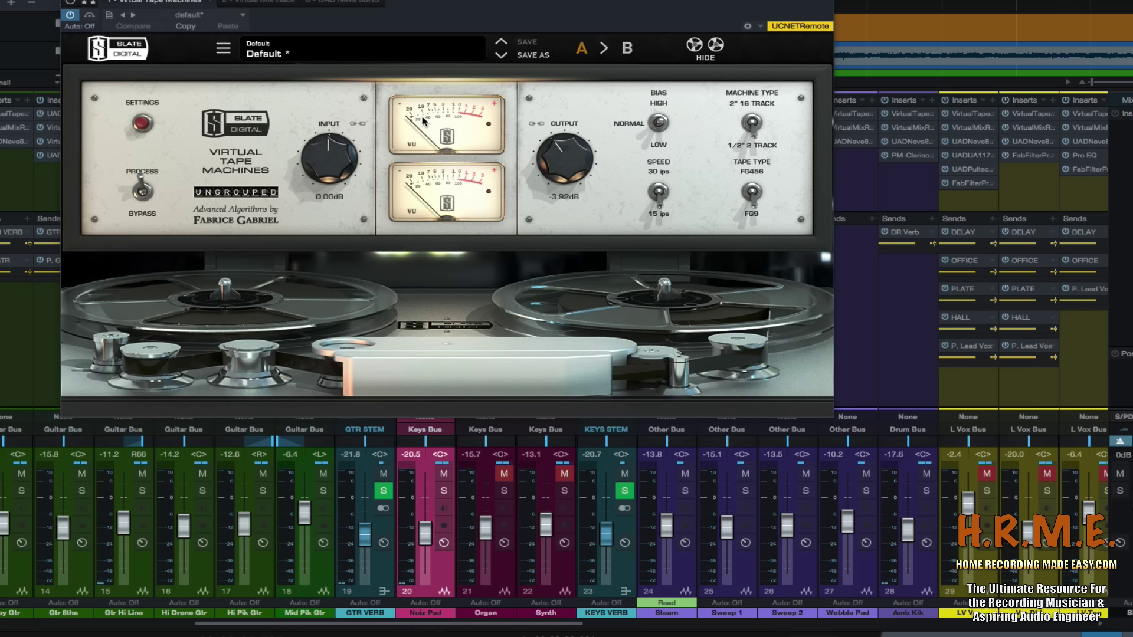
{"action": "left_click", "coordinate": [279, 2]}
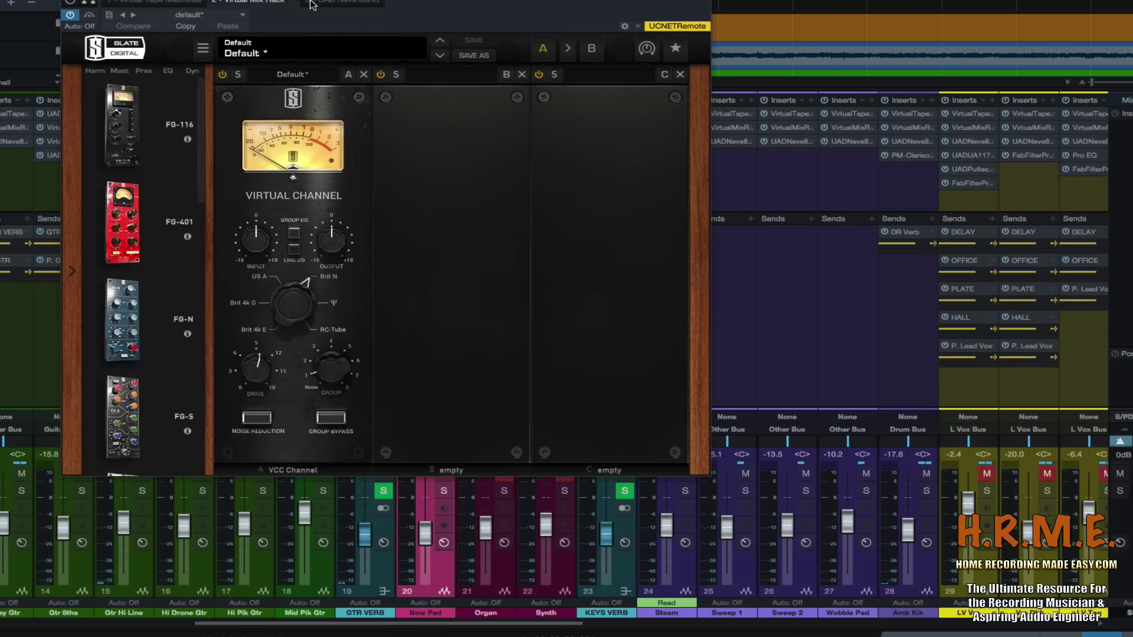
{"action": "left_click", "coordinate": [318, 3]}
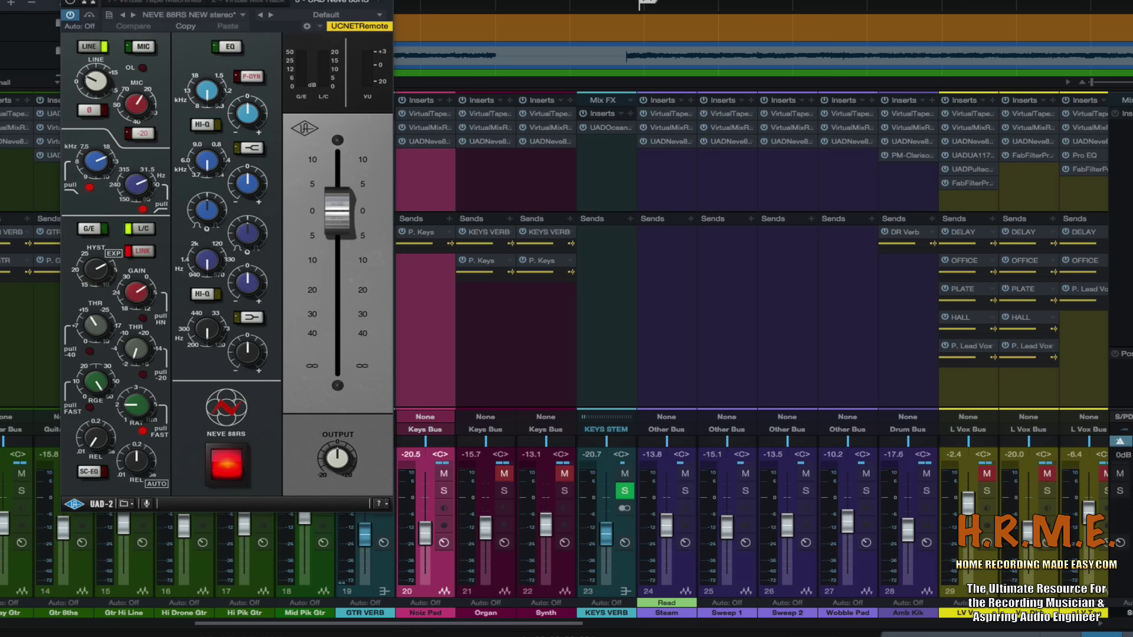
{"action": "left_click", "coordinate": [163, 133]}
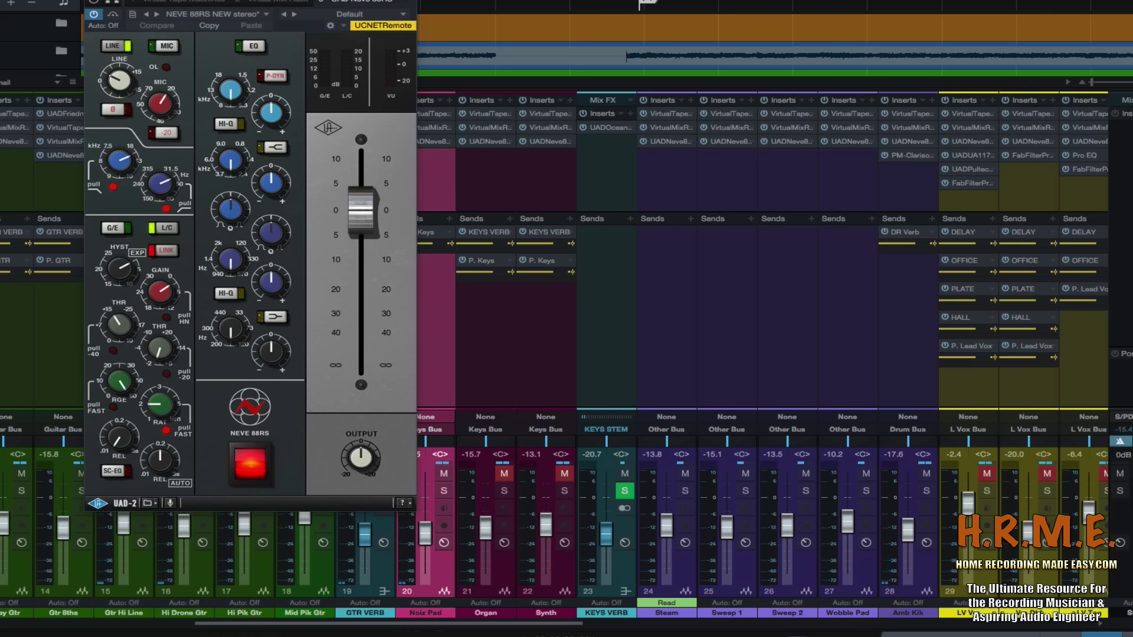
{"action": "key", "text": "Escape"}
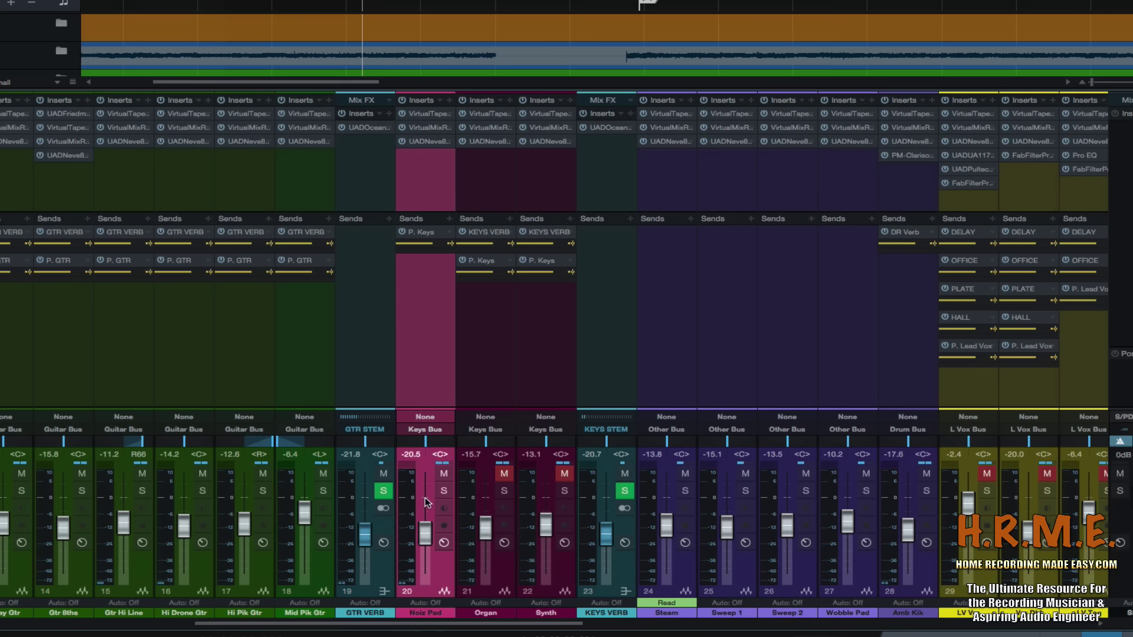
Lower the Noiz Pad level to -28.4 dB and select the Organ channel with its mute off
{"action": "left_click_drag", "start_coordinate": [426, 543], "coordinate": [424, 554]}
{"action": "left_click", "coordinate": [505, 571]}
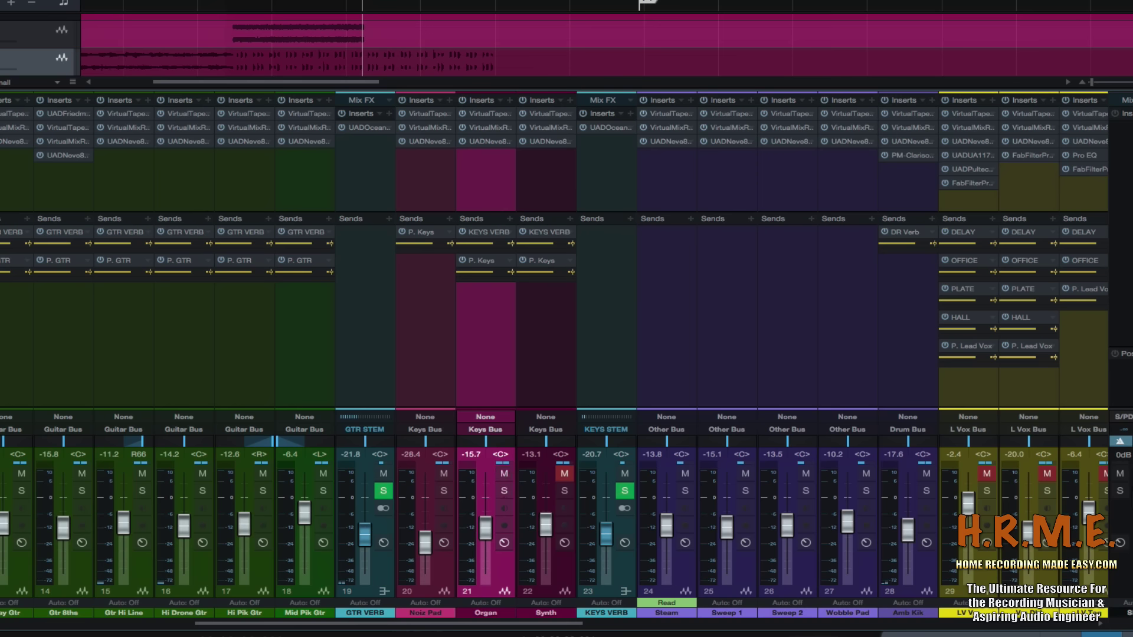
Play the song from the start of the organ part and set the Organ level to -15.9 dB
{"action": "scroll", "coordinate": [449, 44], "scroll_direction": "left", "scroll_amount": 5}
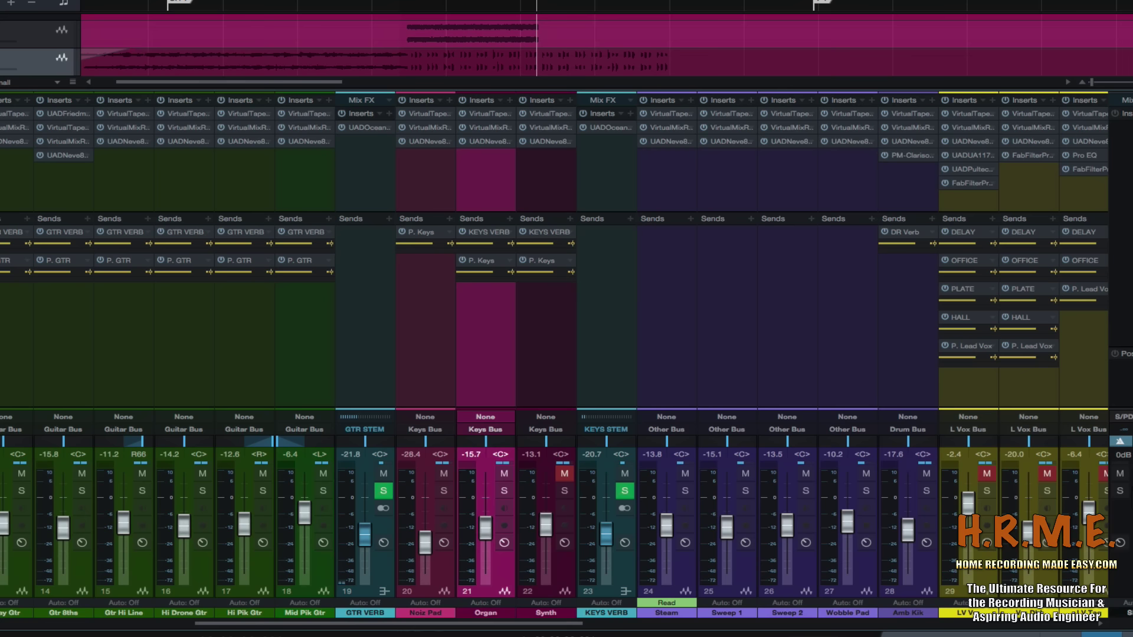
{"action": "key", "text": "Home"}
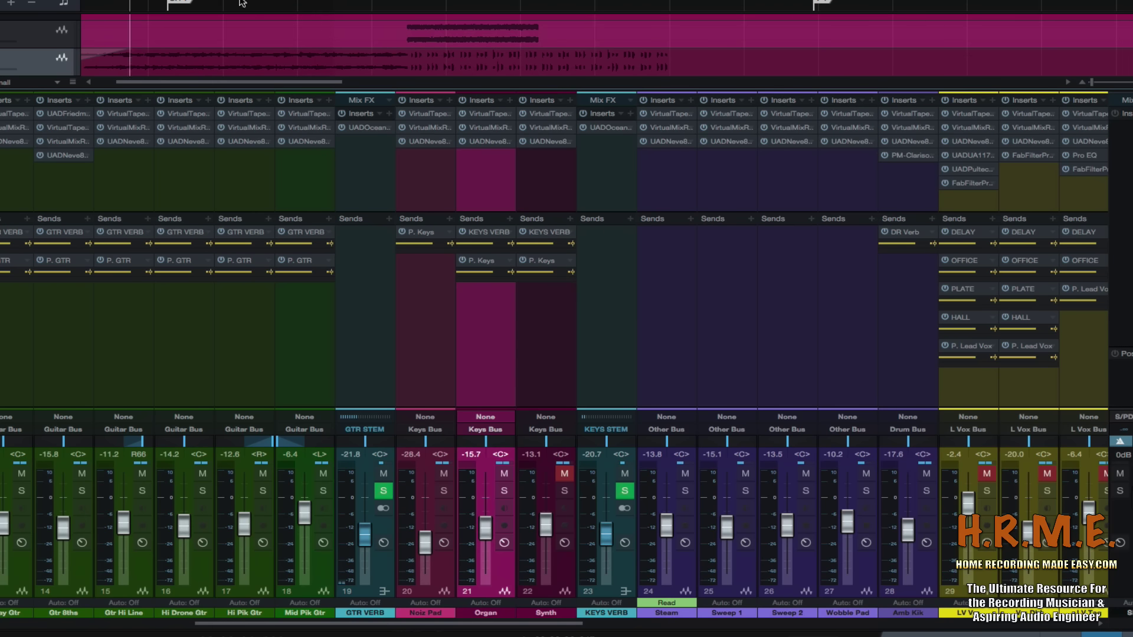
{"action": "key", "text": "space"}
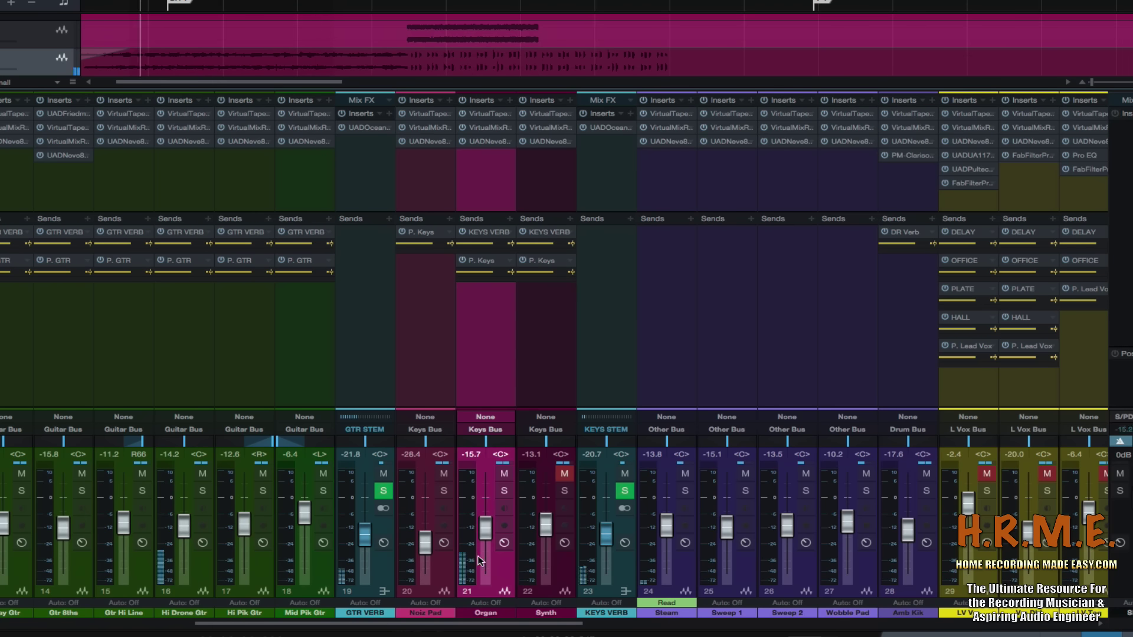
{"action": "left_click_drag", "start_coordinate": [485, 526], "coordinate": [485, 531]}
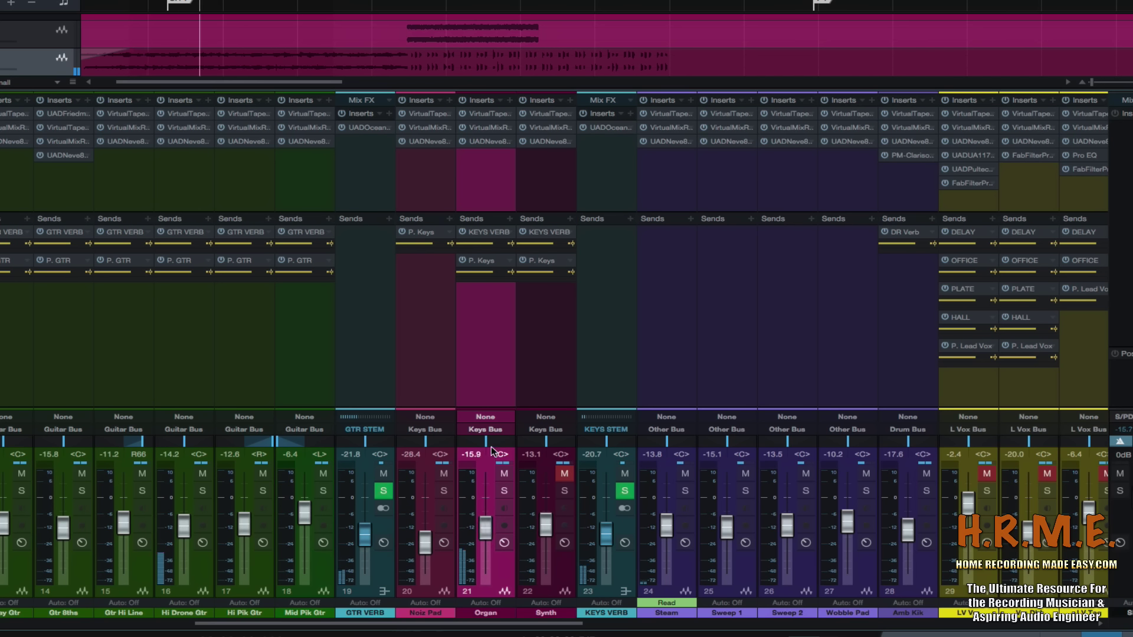
Examine the Organ channel's Virtual Tape Machines and Virtual Mix Rack settings, then bring up its Neve 88RS
{"action": "left_click", "coordinate": [485, 114]}
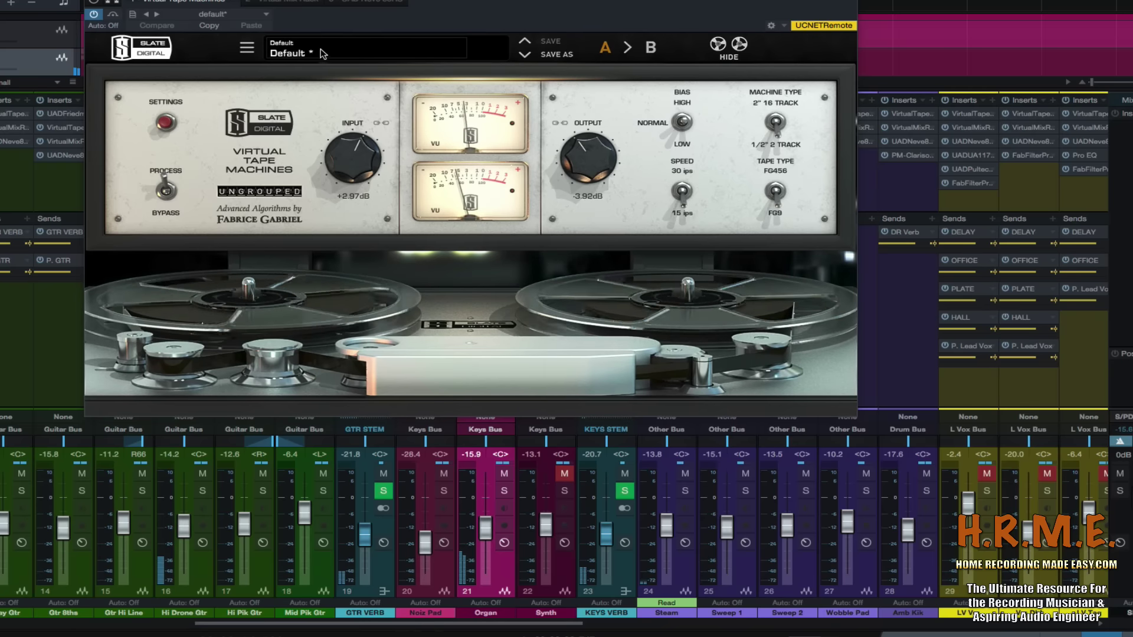
{"action": "left_click", "coordinate": [277, 3]}
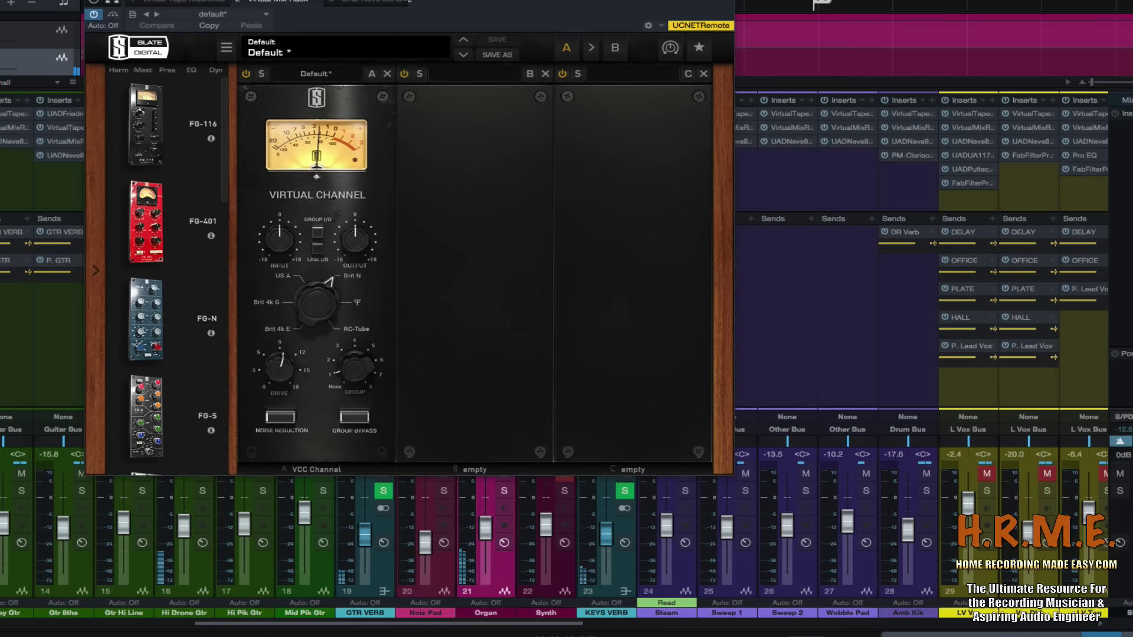
{"action": "left_click", "coordinate": [363, 3]}
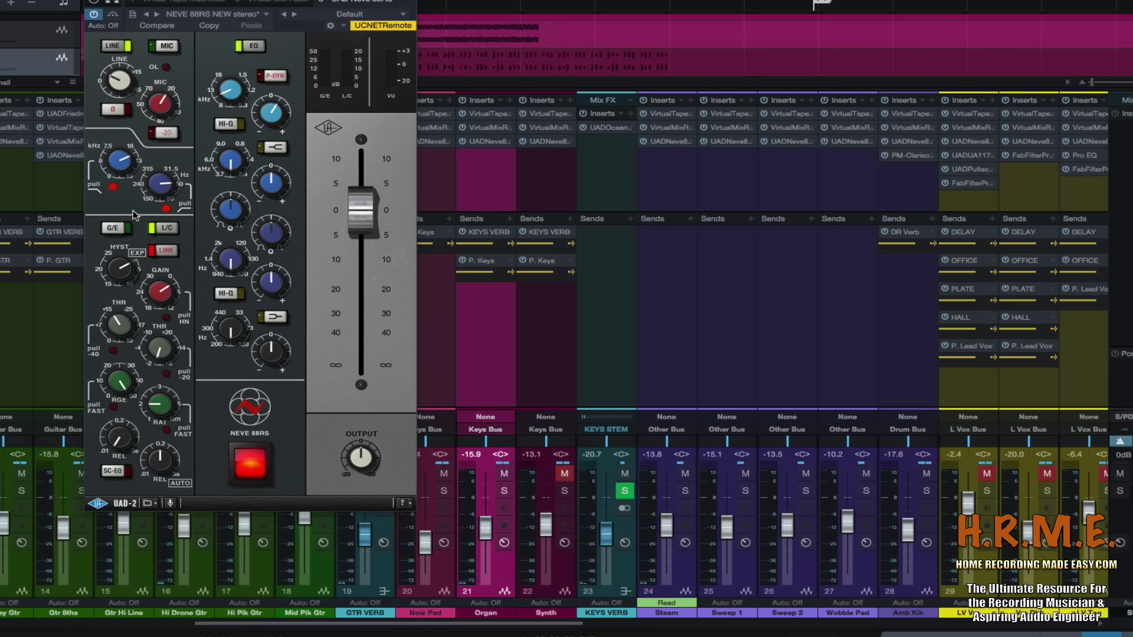
Adjust the low-cut and high-cut filters of the Organ's Neve 88RS and play the part to hear them
{"action": "left_click_drag", "start_coordinate": [173, 190], "coordinate": [173, 183]}
{"action": "left_click_drag", "start_coordinate": [124, 168], "coordinate": [131, 161]}
{"action": "key", "text": "space"}
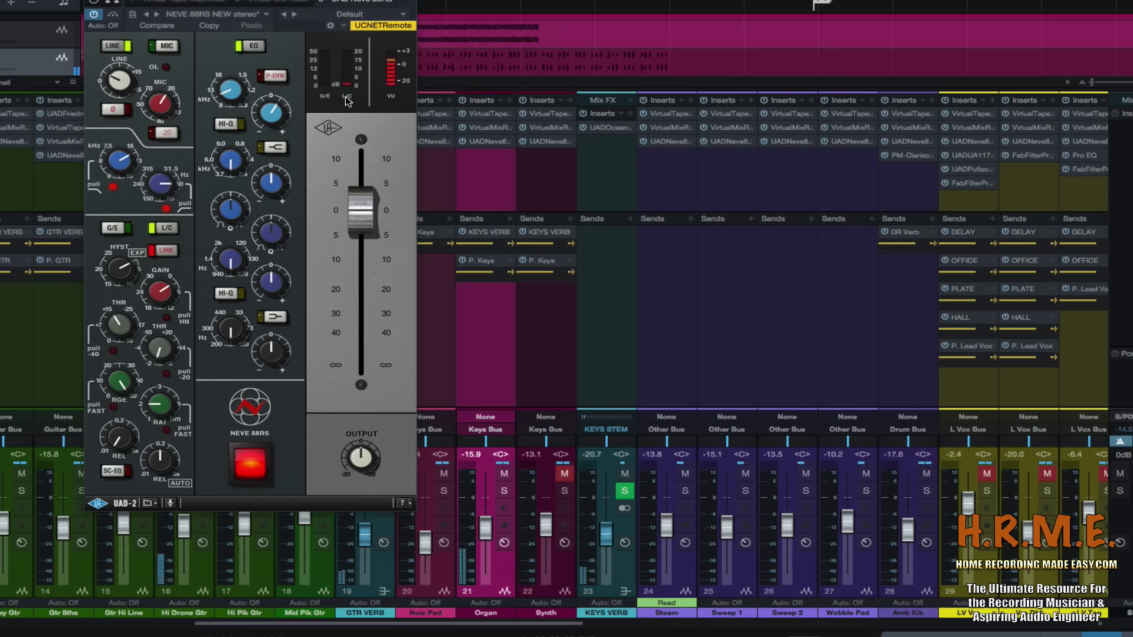
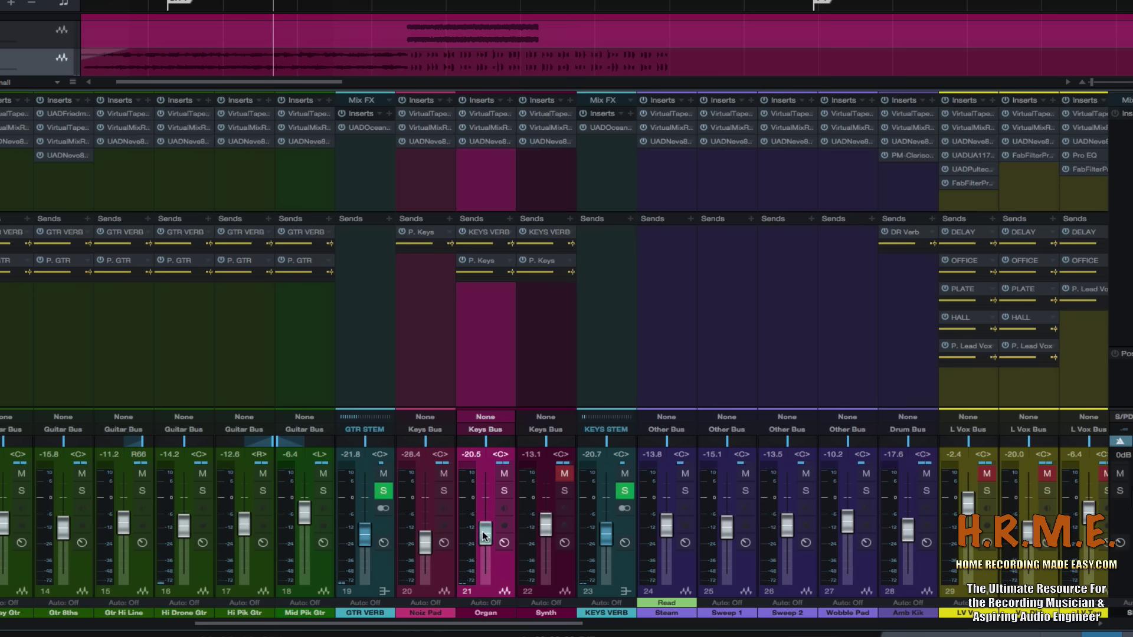
Select the Synth channel and unmute it
{"action": "left_click", "coordinate": [569, 575]}
{"action": "left_click", "coordinate": [562, 475]}
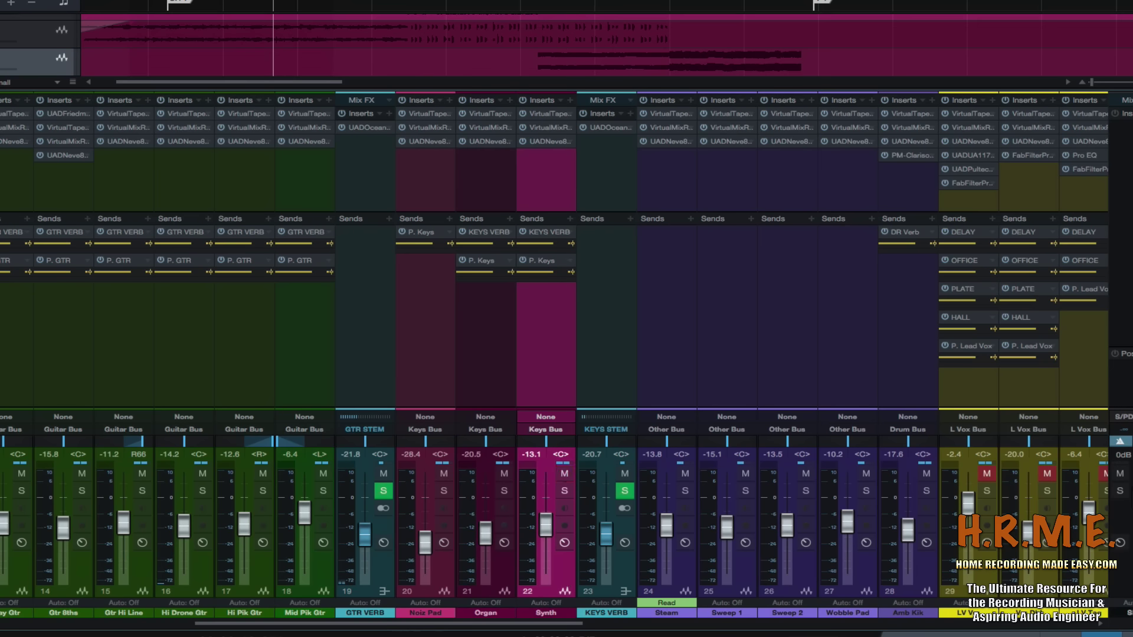
Play the song from the start of the synth part and examine the Synth channel's Virtual Tape Machines and Virtual Mix Rack settings
{"action": "left_click", "coordinate": [538, 4]}
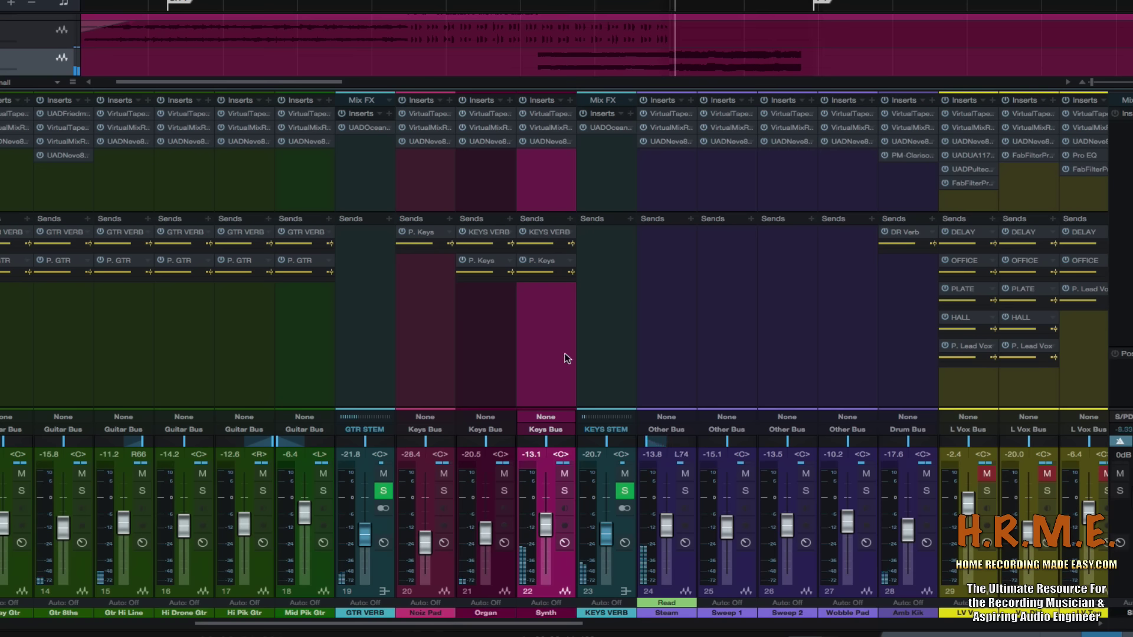
{"action": "left_click", "coordinate": [547, 113]}
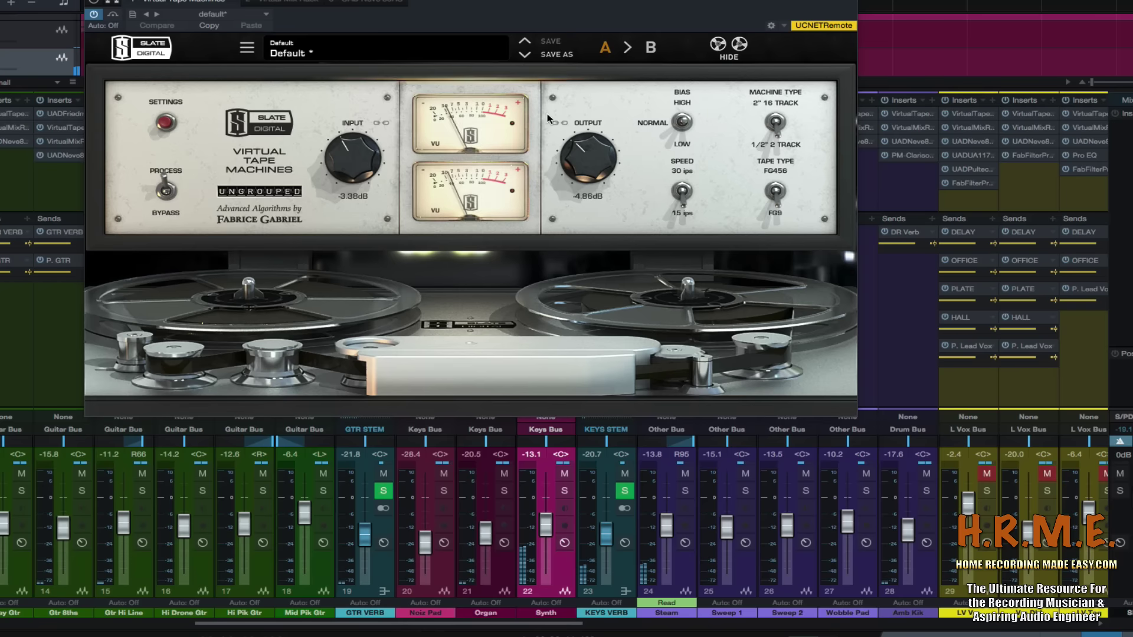
{"action": "left_click", "coordinate": [280, 3]}
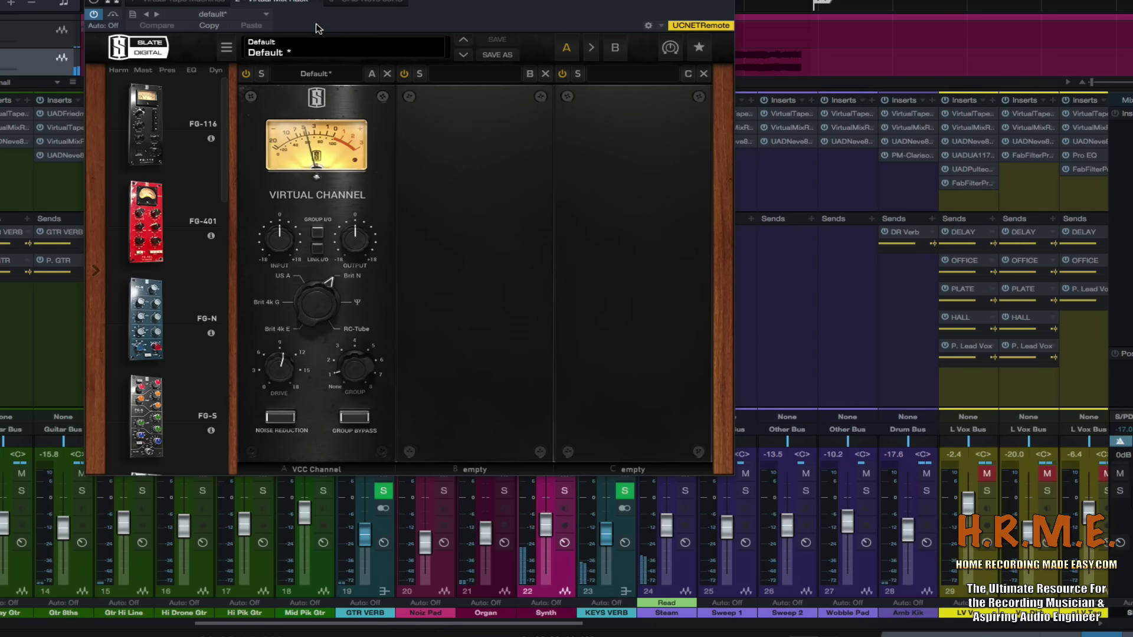
Bring up the Synth's Neve 88RS and compare the part with the plug-in bypassed and engaged
{"action": "left_click", "coordinate": [362, 4]}
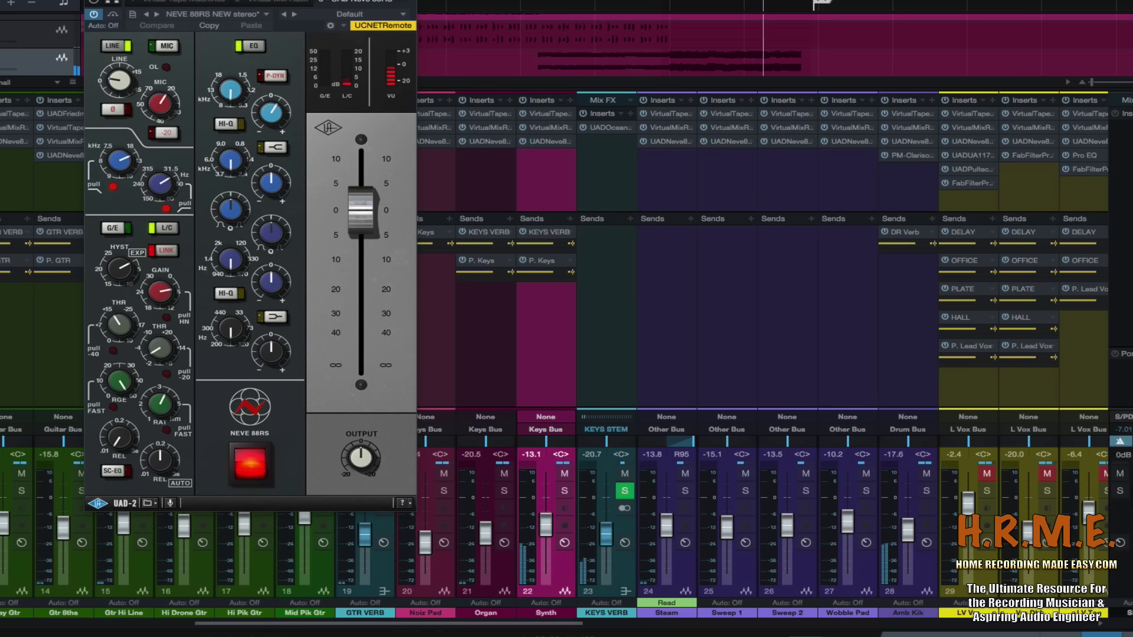
{"action": "left_click_drag", "start_coordinate": [301, 12], "coordinate": [365, 8]}
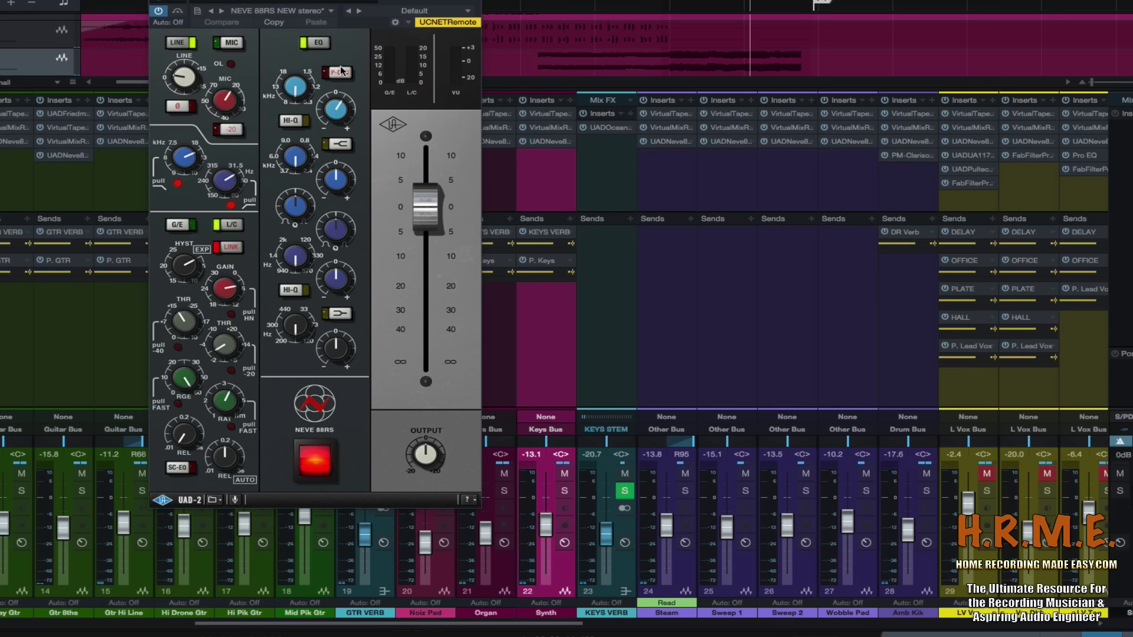
{"action": "left_click", "coordinate": [312, 473]}
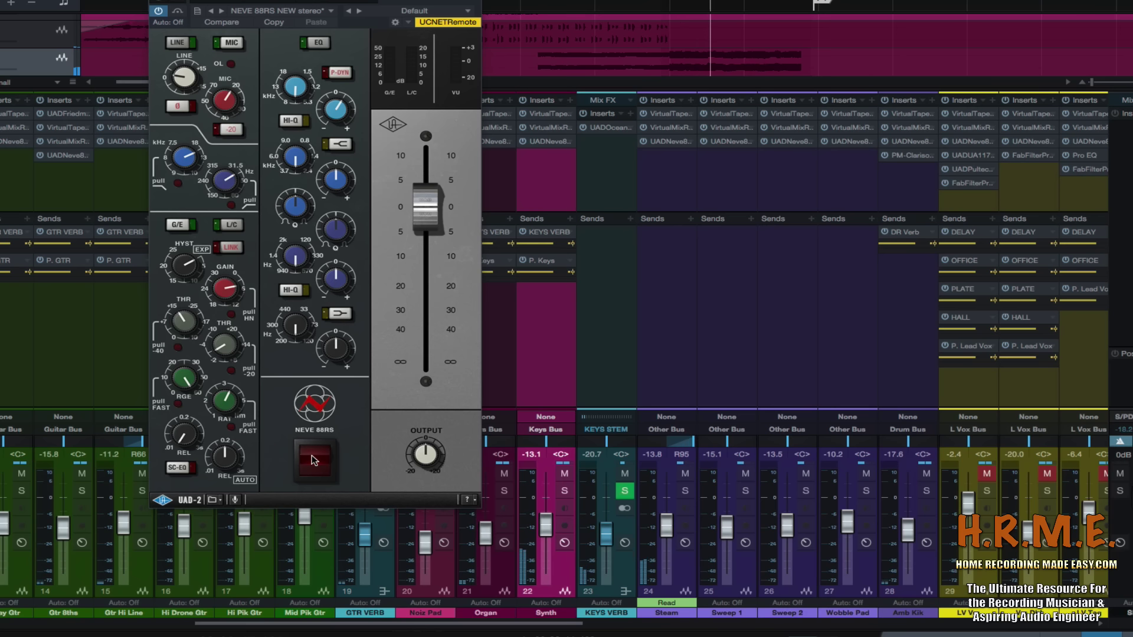
{"action": "left_click", "coordinate": [312, 454]}
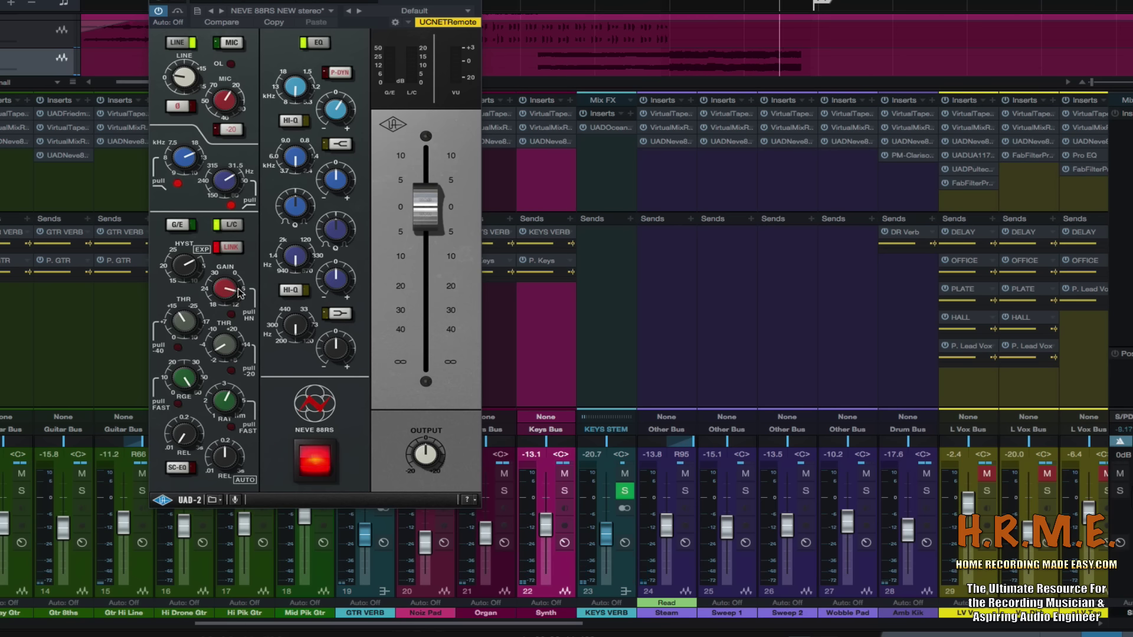
Play the synth part again, set the Synth channel's level to -17.6 dB and close its insert window
{"action": "key", "text": "space"}
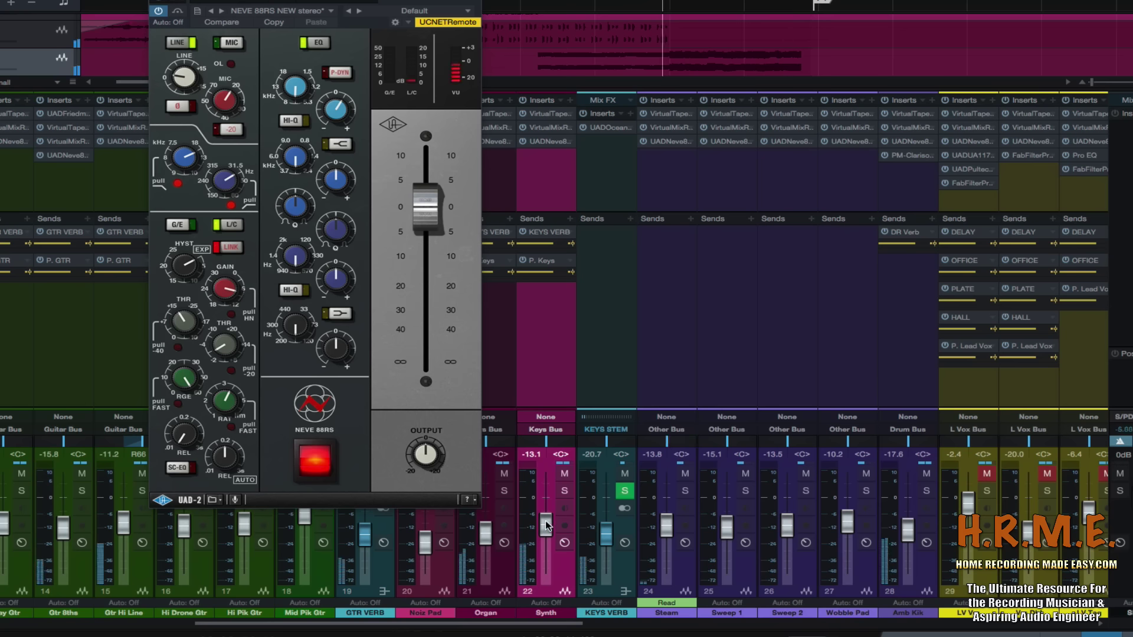
{"action": "left_click_drag", "start_coordinate": [546, 524], "coordinate": [546, 529]}
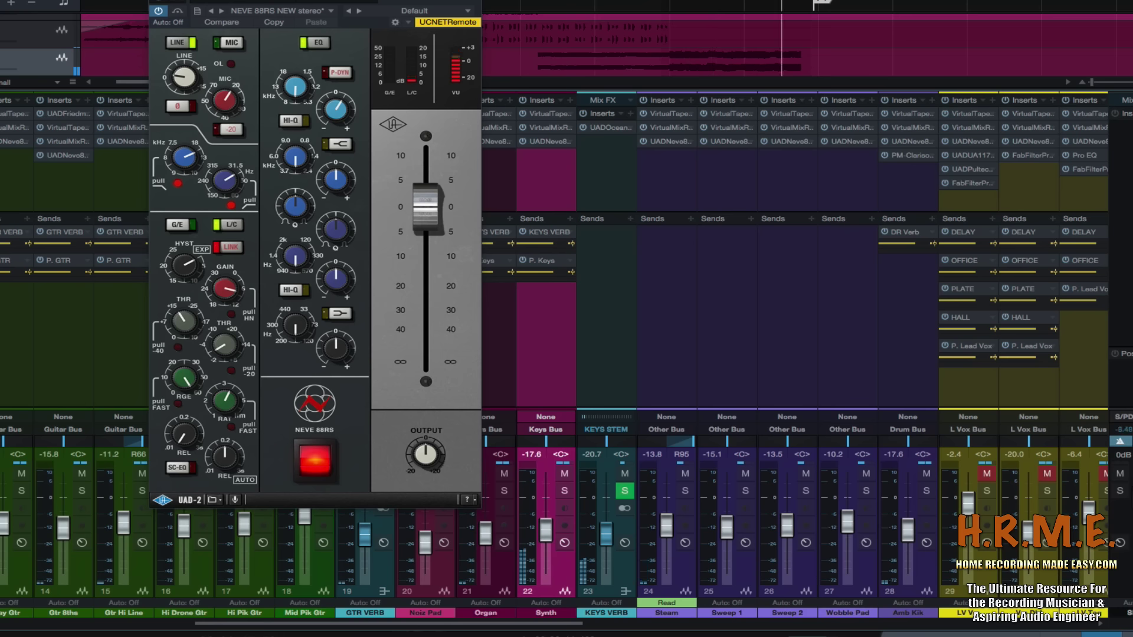
{"action": "key", "text": "ctrl+w"}
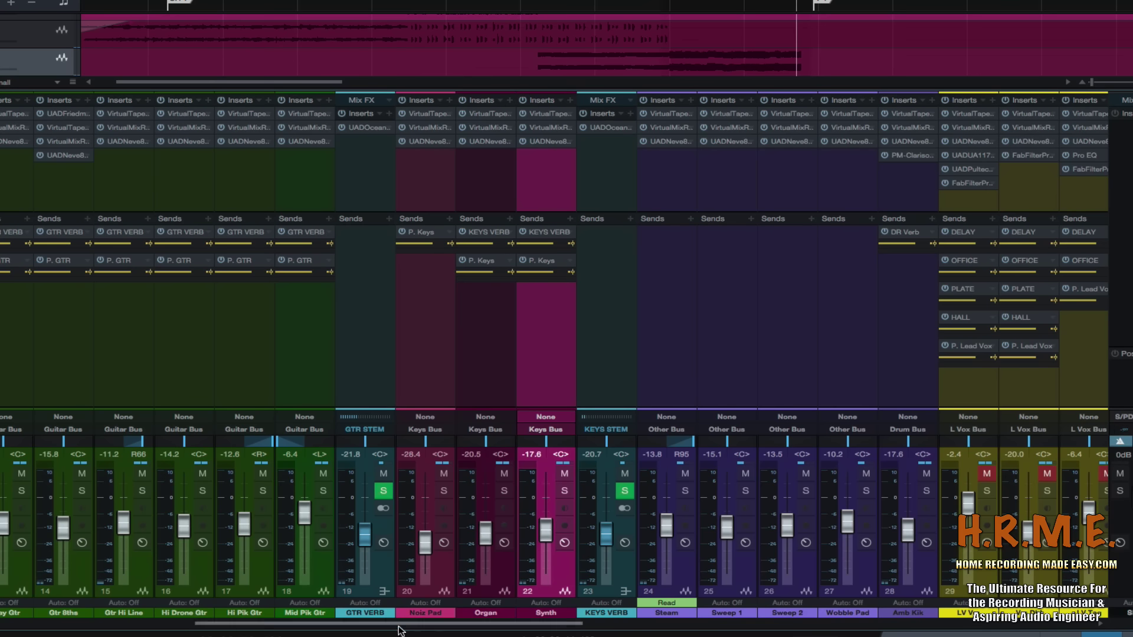
Review the Noiz Pad, Organ and Synth channels and their sends one after another in the mixer
{"action": "left_click_drag", "start_coordinate": [407, 624], "coordinate": [494, 624]}
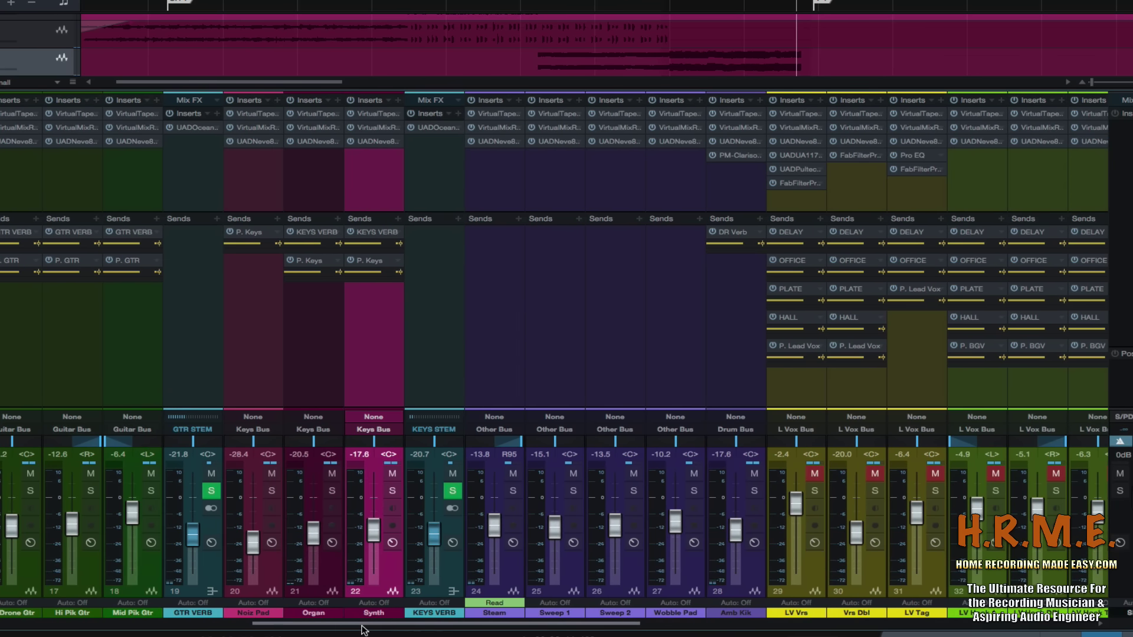
{"action": "left_click_drag", "start_coordinate": [367, 626], "coordinate": [340, 626]}
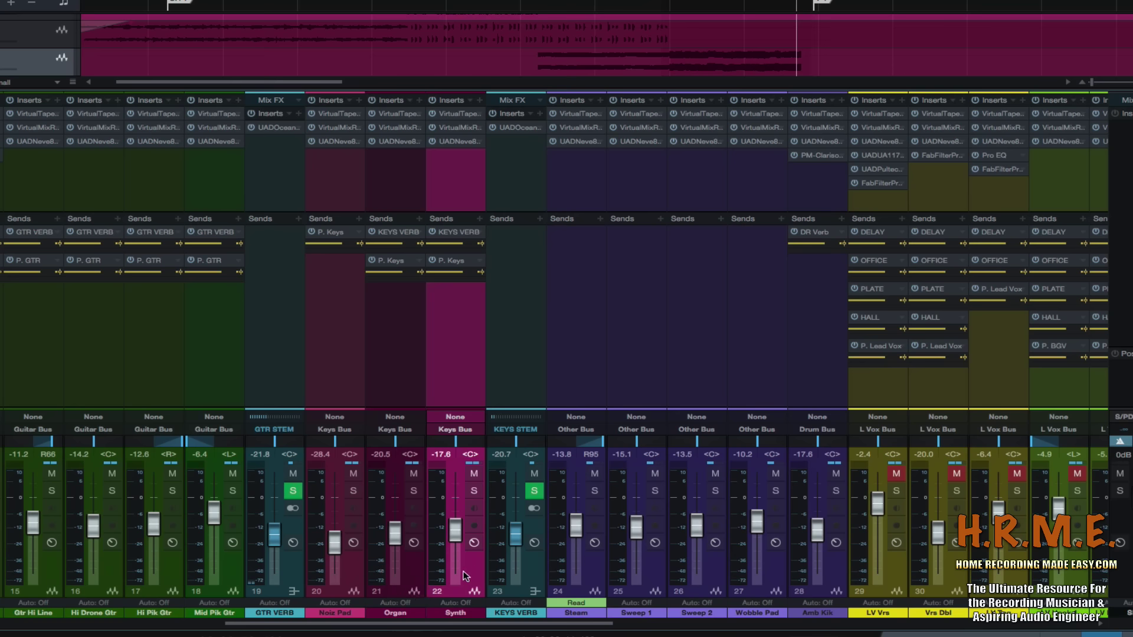
{"action": "left_click", "coordinate": [406, 579]}
{"action": "left_click", "coordinate": [469, 570]}
{"action": "left_click", "coordinate": [358, 576]}
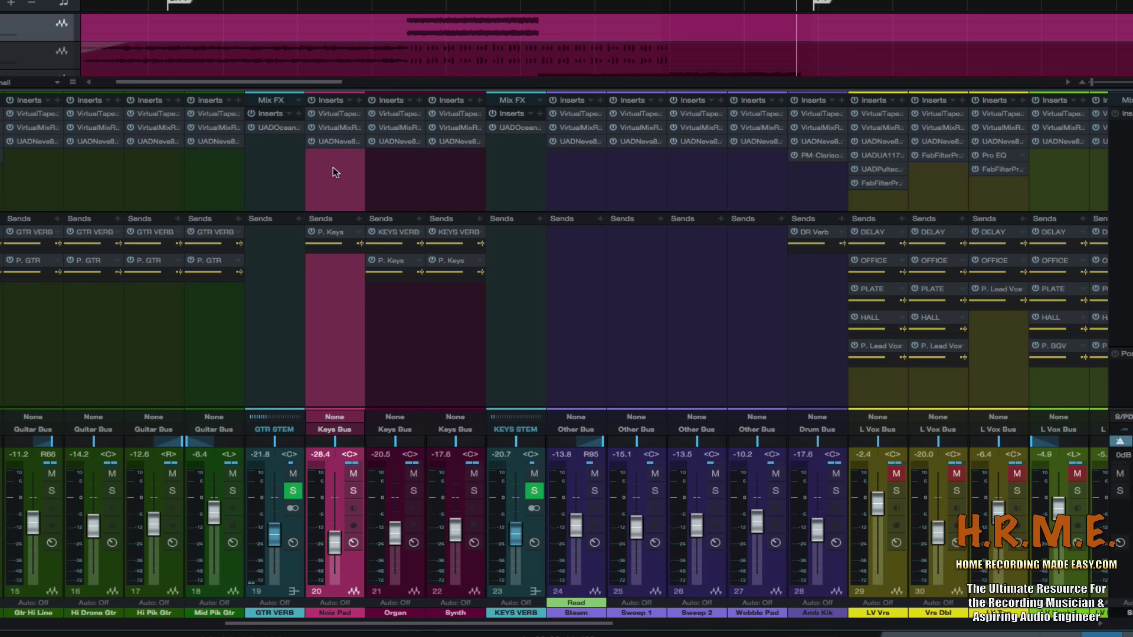
{"action": "left_click", "coordinate": [412, 579]}
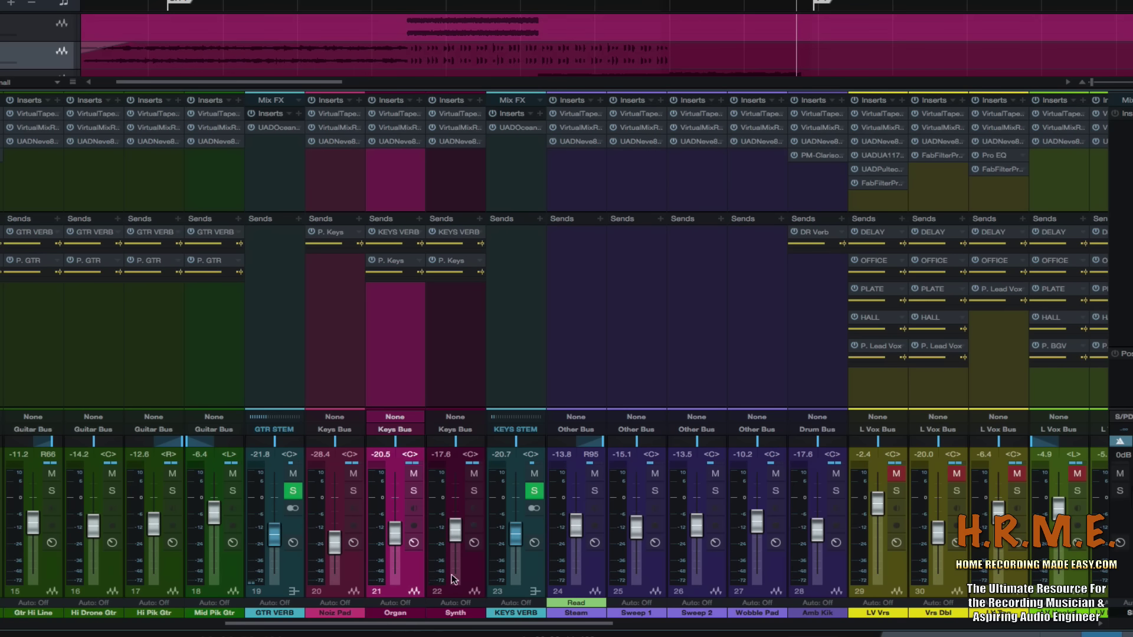
{"action": "left_click", "coordinate": [469, 578]}
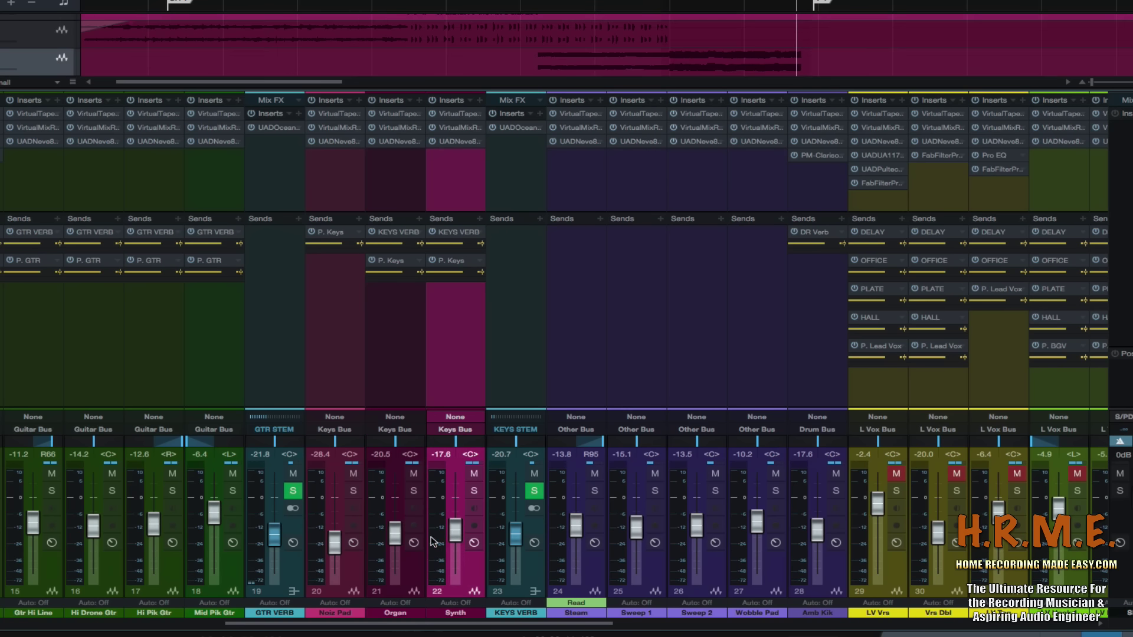
Examine the Ocean Way Studios reverb settings on the KEYS VERB channel, then close the plug-in
{"action": "left_click", "coordinate": [533, 554]}
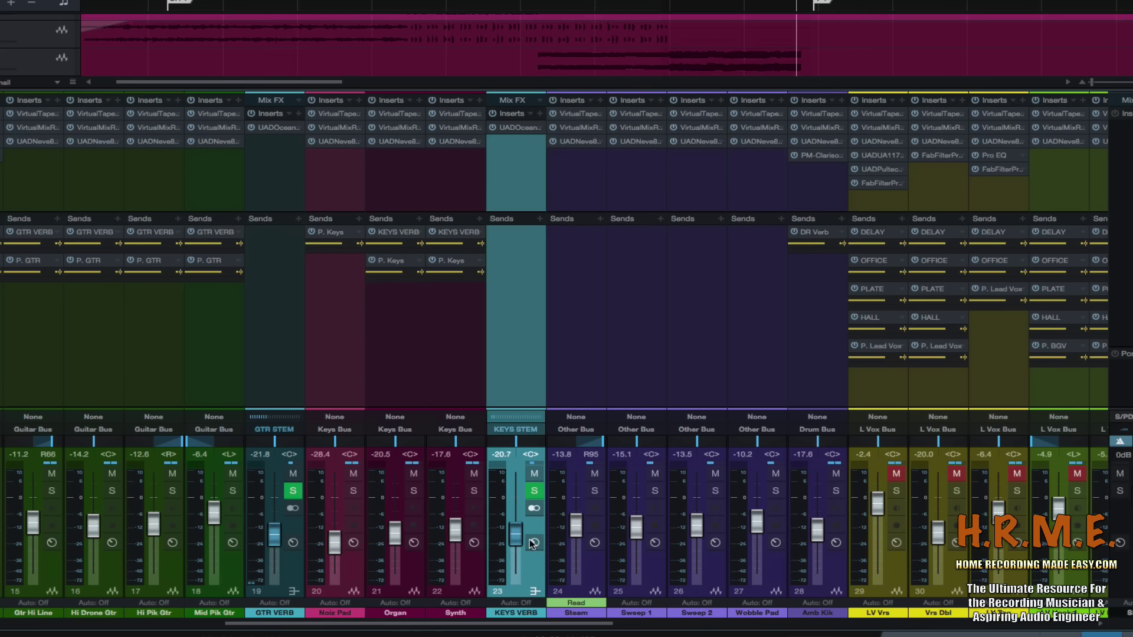
{"action": "left_click", "coordinate": [521, 130]}
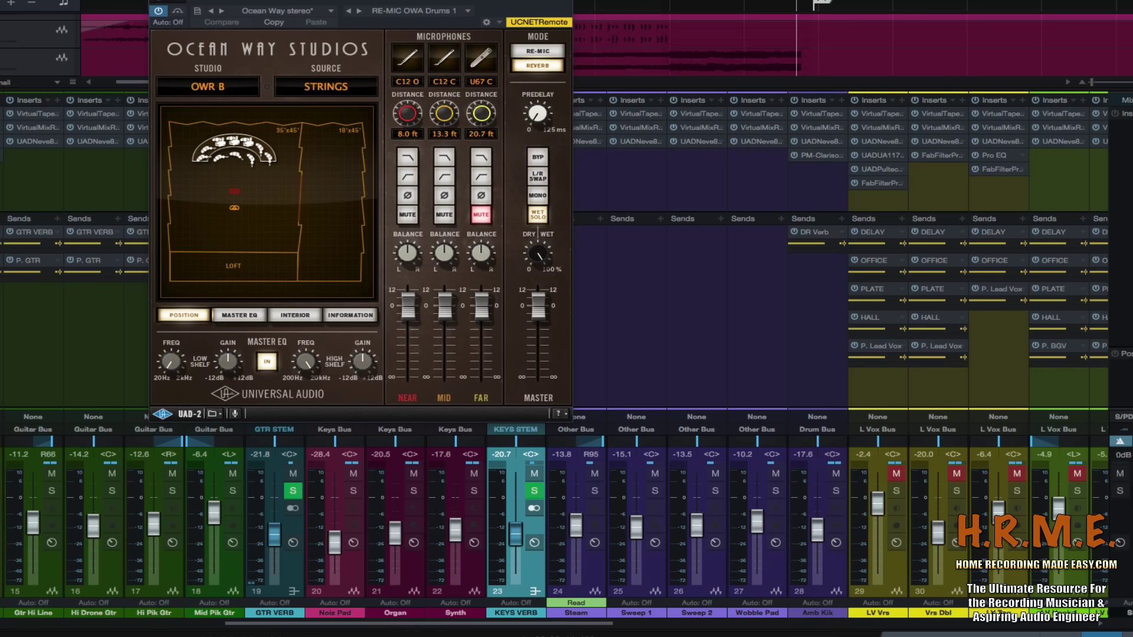
{"action": "key", "text": "ctrl+w"}
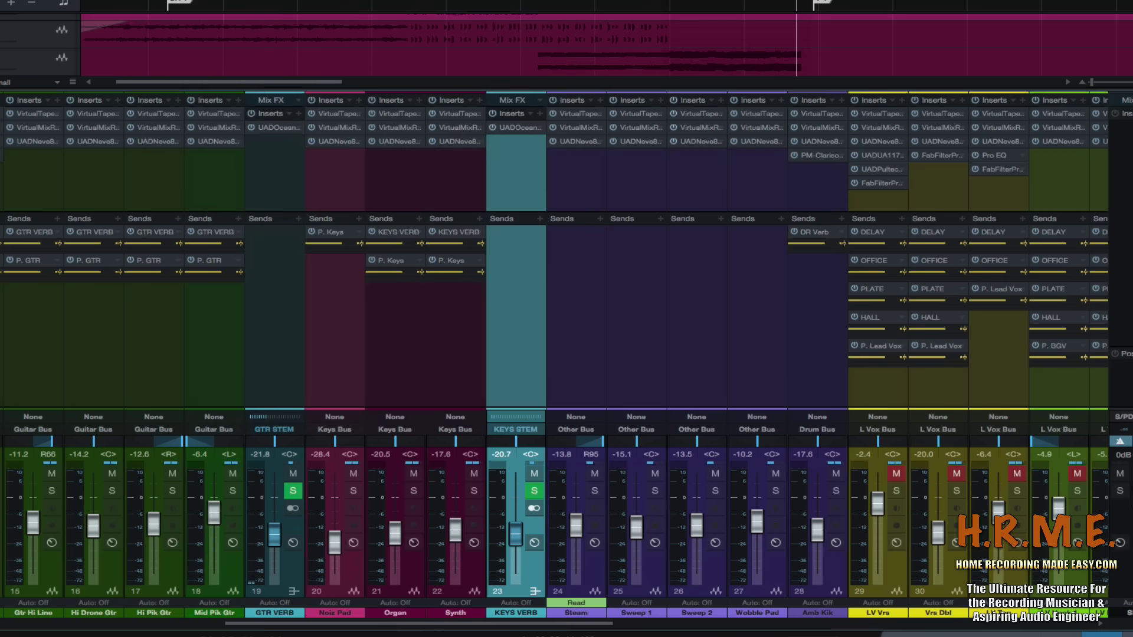
Compare the routing of the Organ and Noiz Pad channels with the KEYS VERB effect channel
{"action": "left_click", "coordinate": [408, 576]}
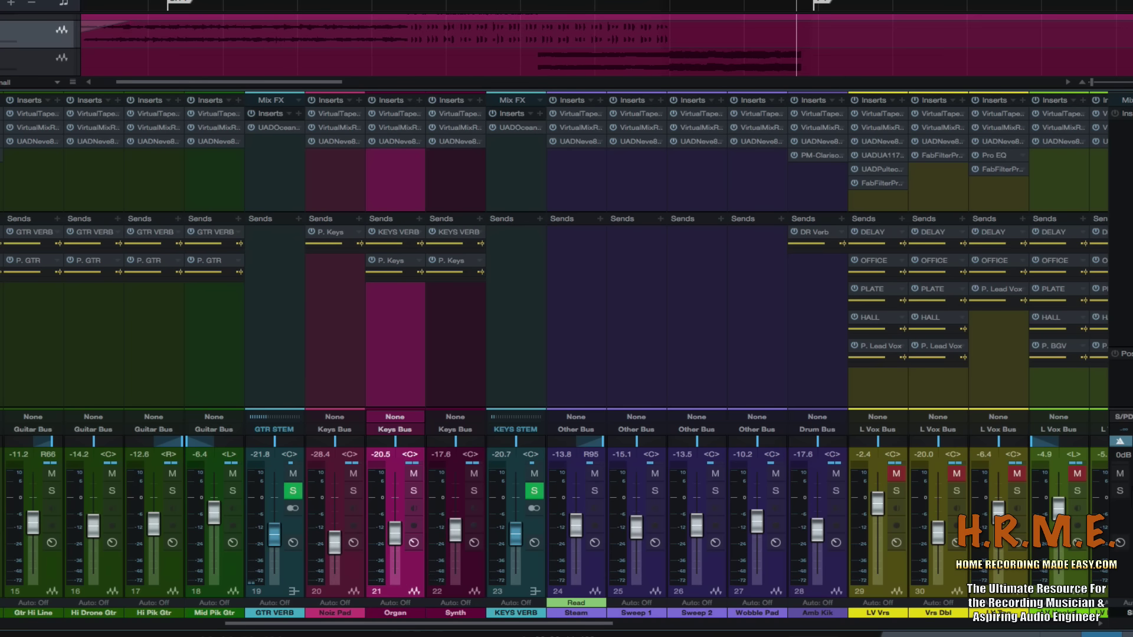
{"action": "left_click", "coordinate": [538, 576]}
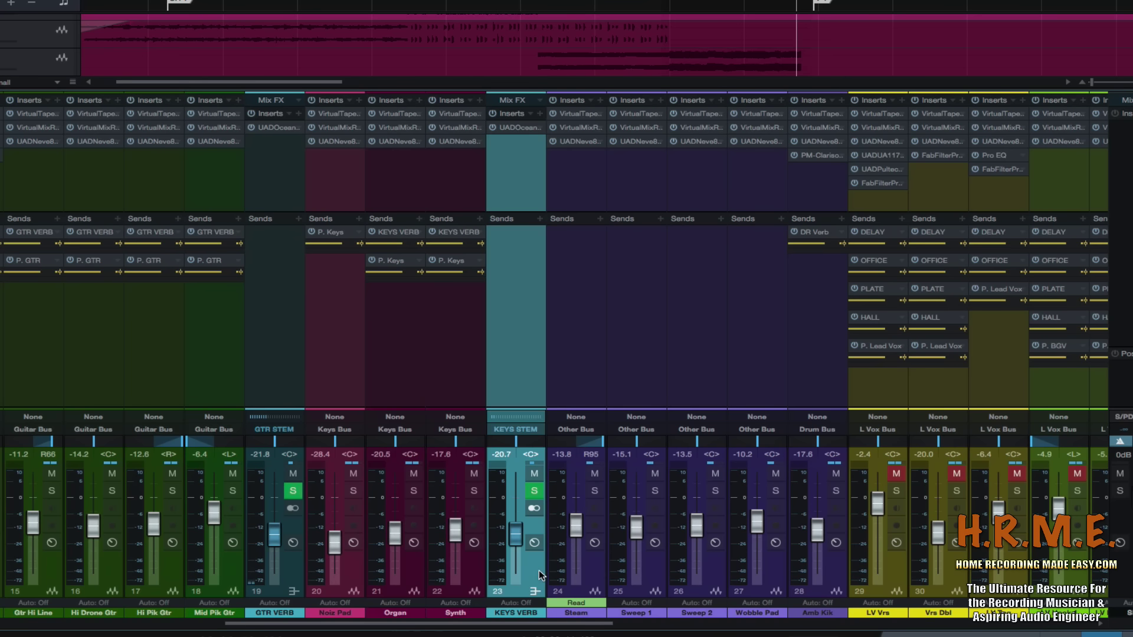
{"action": "left_click", "coordinate": [347, 584]}
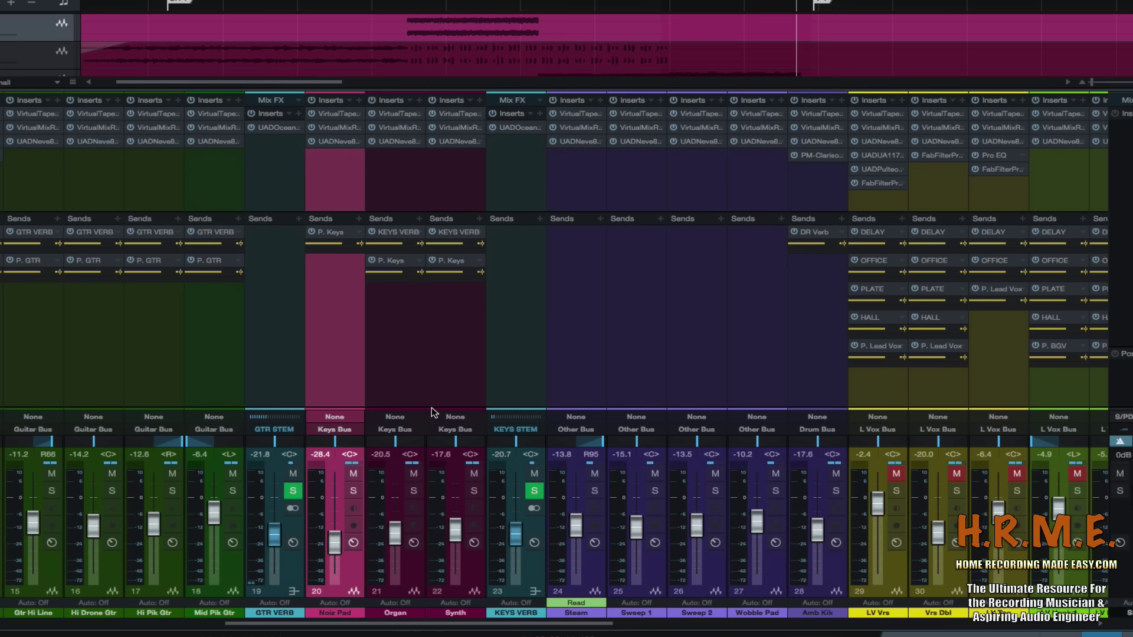
Go through the sound-effect channels on the Other Bus and select the Steam channel
{"action": "scroll", "coordinate": [409, 374], "scroll_direction": "right", "scroll_amount": 3}
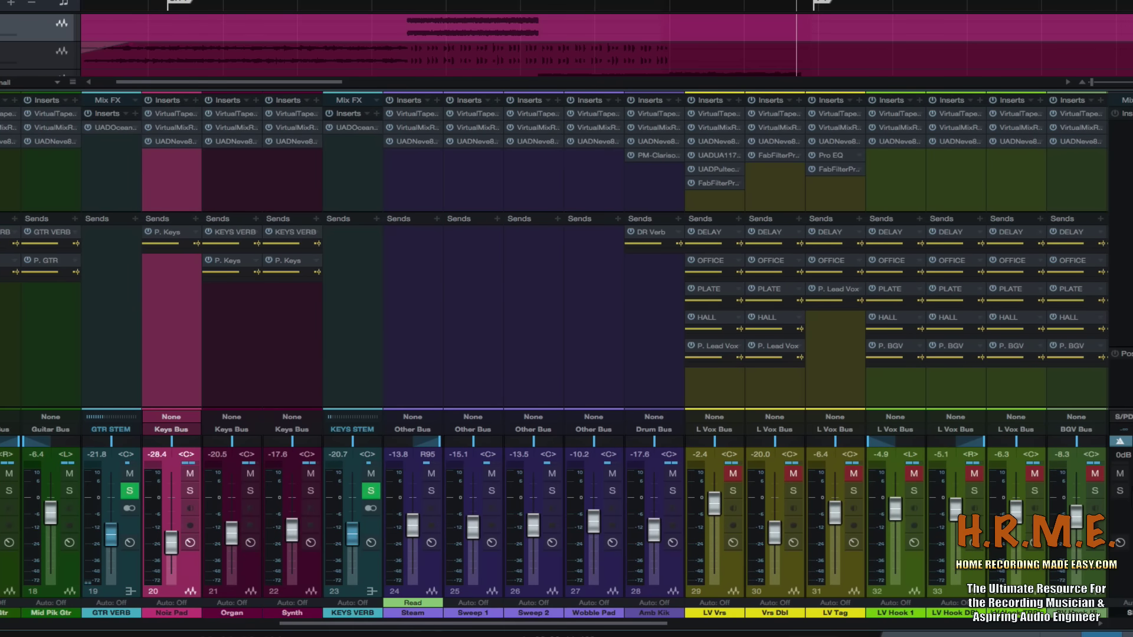
{"action": "left_click", "coordinate": [491, 575]}
{"action": "left_click", "coordinate": [556, 573]}
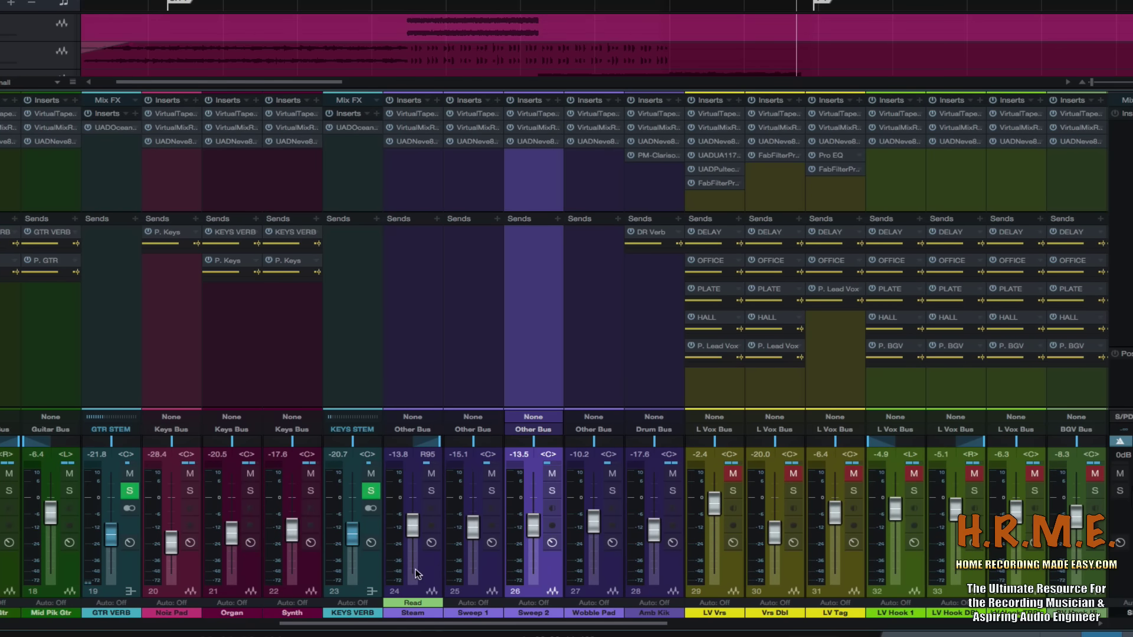
{"action": "left_click", "coordinate": [426, 573]}
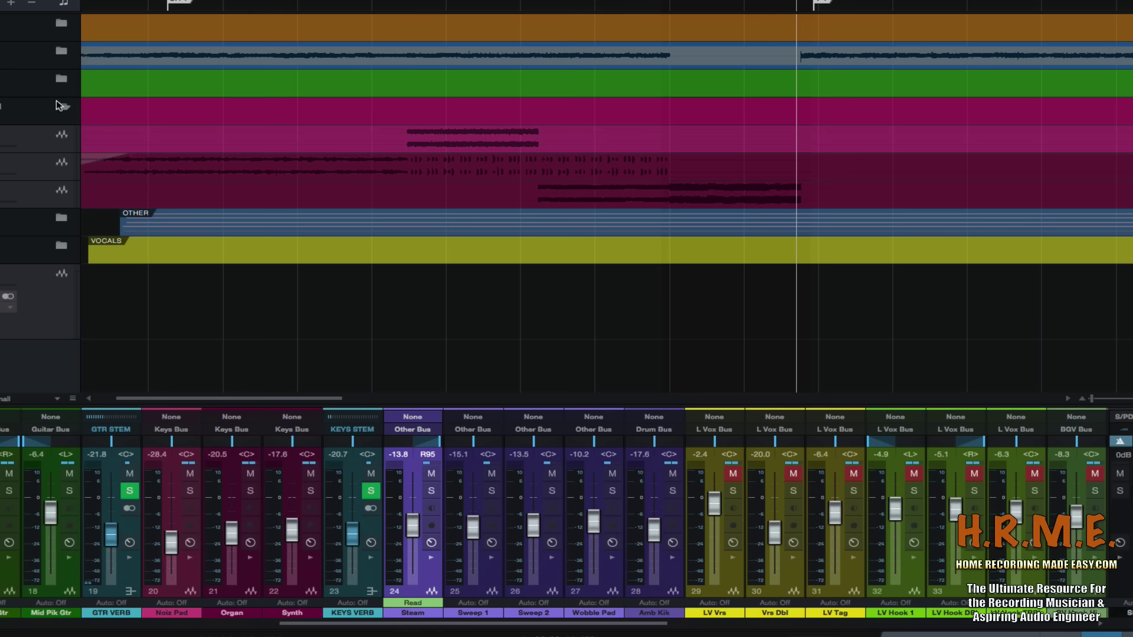
Collapse the KEYS/SYNTH folder track and expand the OTHER folder, with the whole song in view
{"action": "left_click", "coordinate": [61, 108]}
{"action": "left_click", "coordinate": [61, 134]}
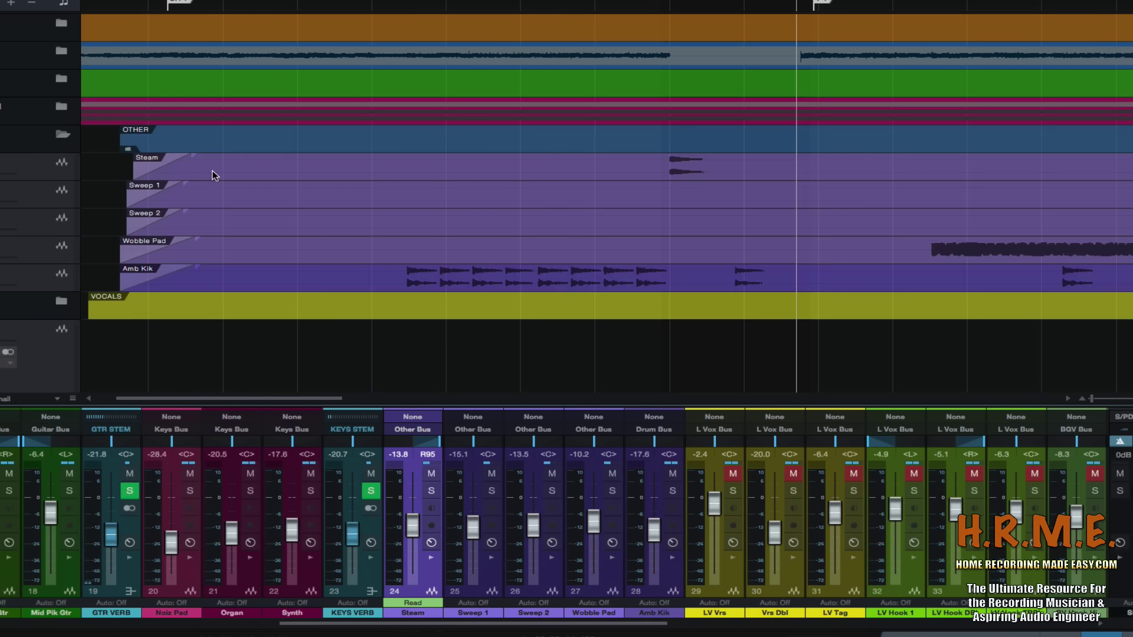
{"action": "key", "text": "shift+z"}
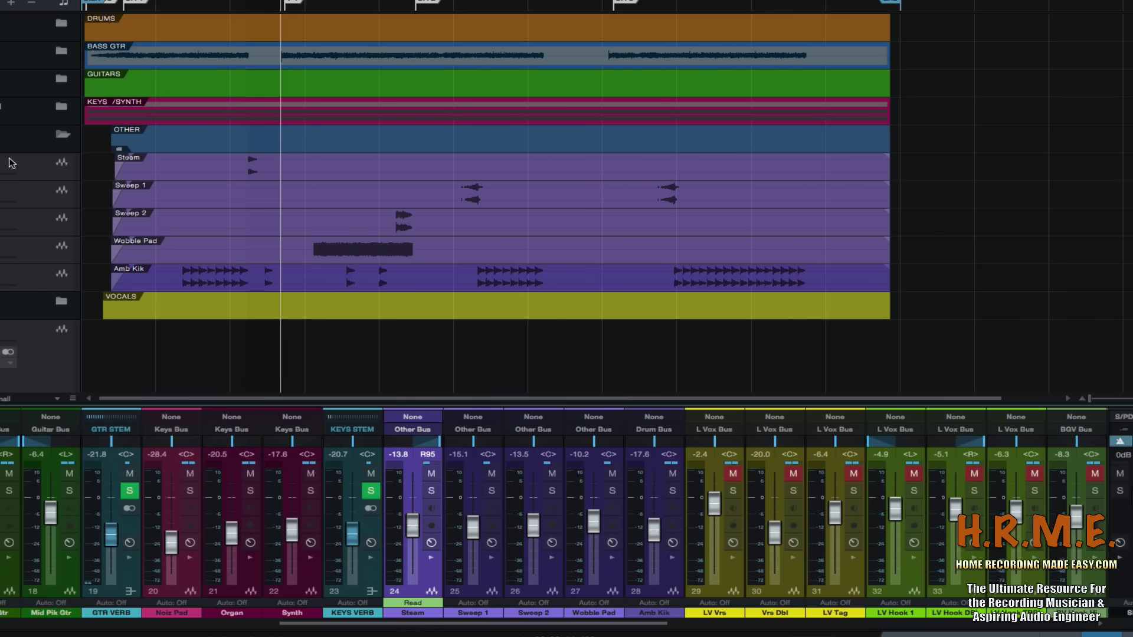
Play the Steam track's audio hit and expand the Steam channel to show its inserts and sends
{"action": "left_click", "coordinate": [23, 170]}
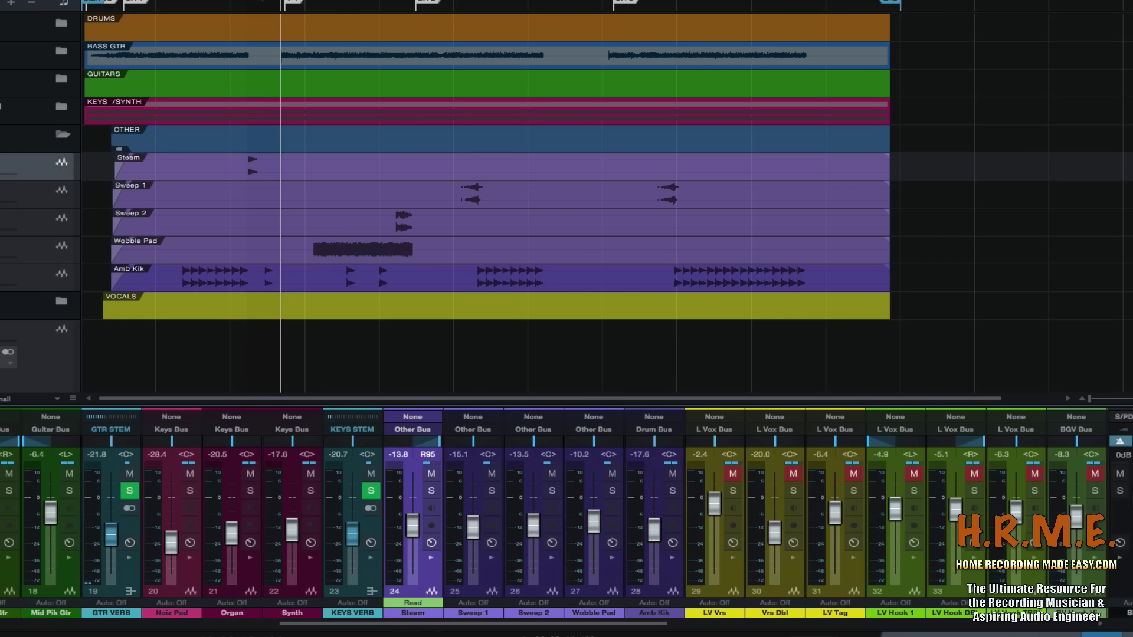
{"action": "scroll", "coordinate": [250, 23], "scroll_direction": "up", "scroll_amount": 5}
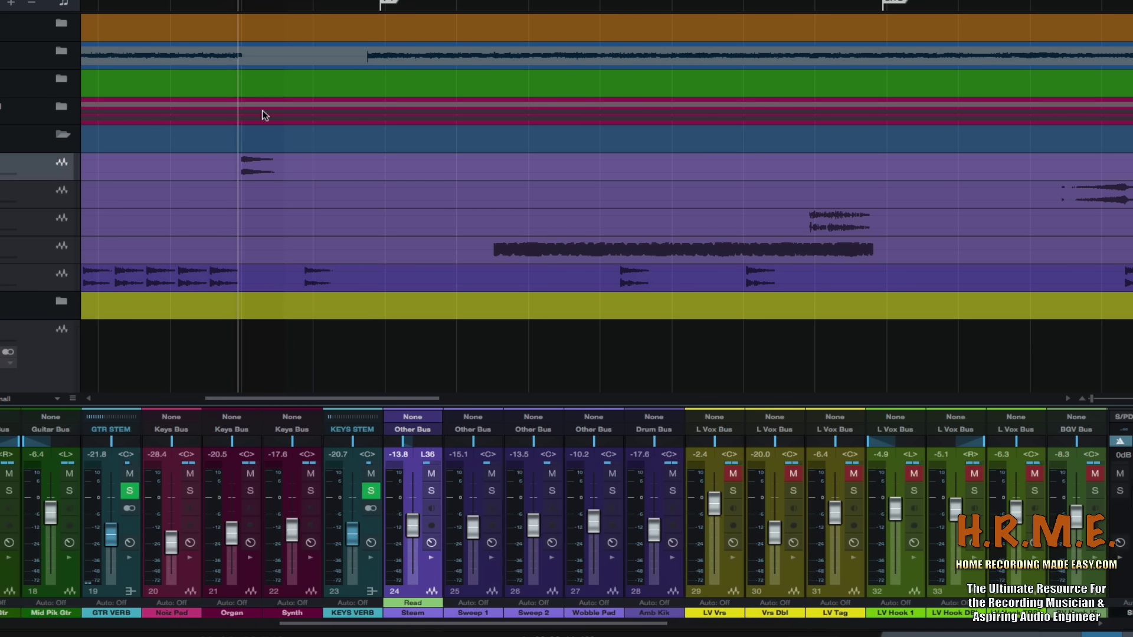
{"action": "left_click", "coordinate": [432, 558]}
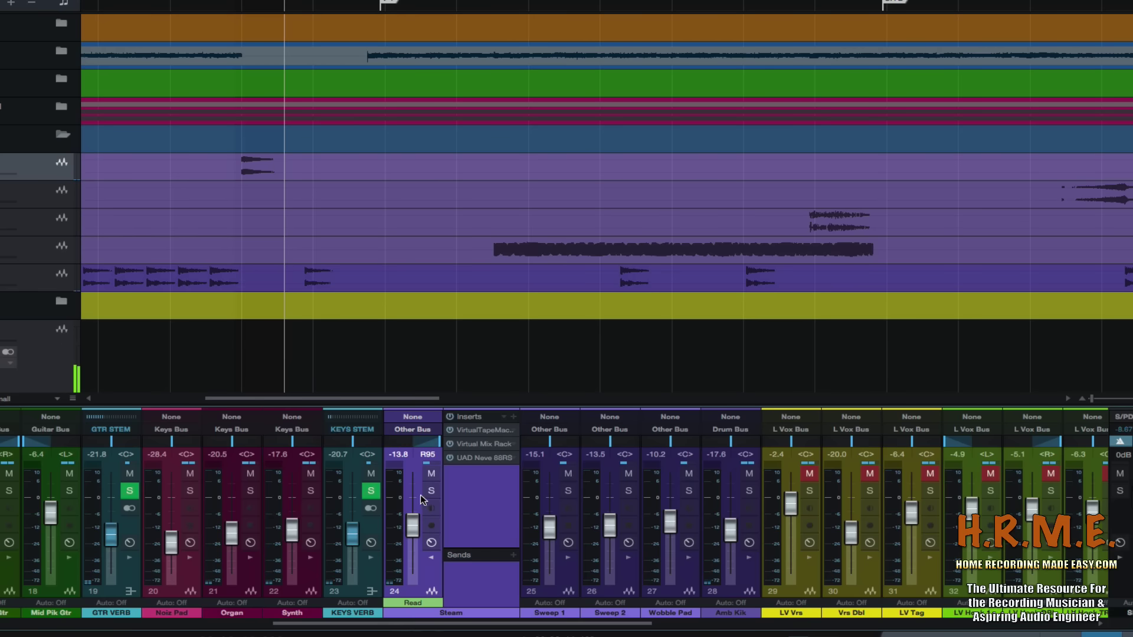
Examine the Steam channel's Virtual Tape Machines, Virtual Mix Rack and Neve 88RS settings, then close the insert window
{"action": "left_click", "coordinate": [486, 428]}
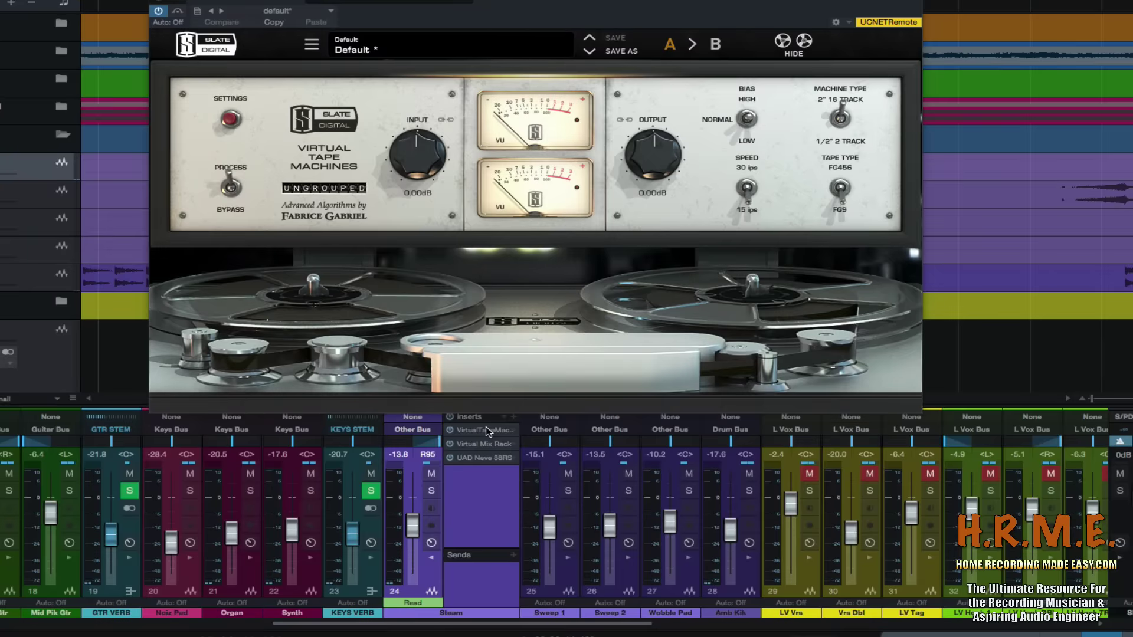
{"action": "left_click", "coordinate": [347, 3]}
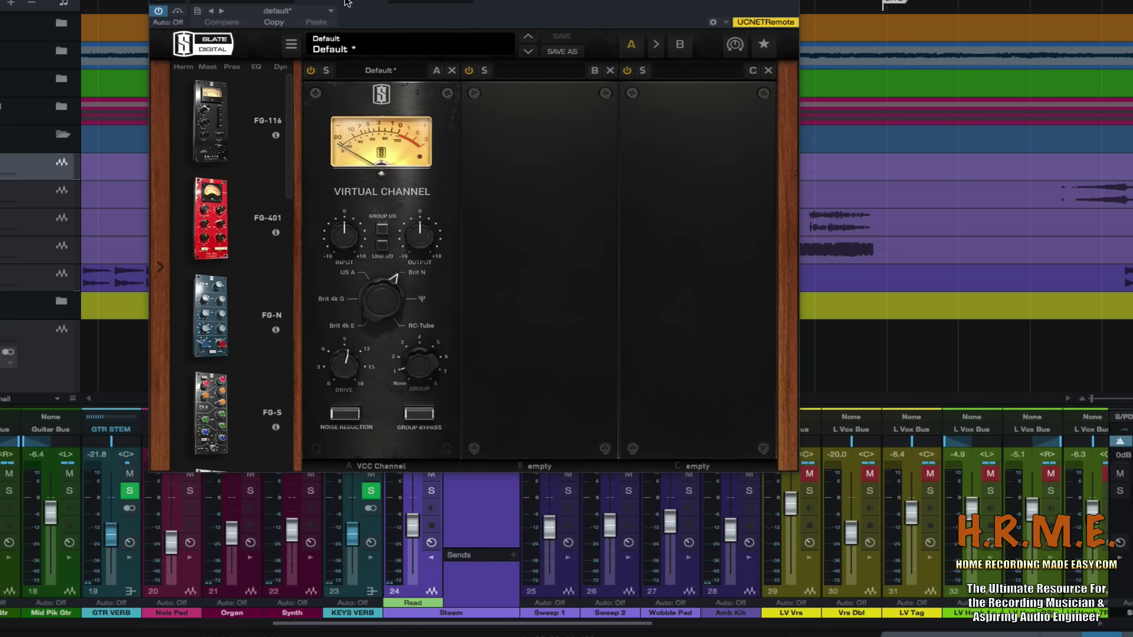
{"action": "left_click", "coordinate": [415, 3]}
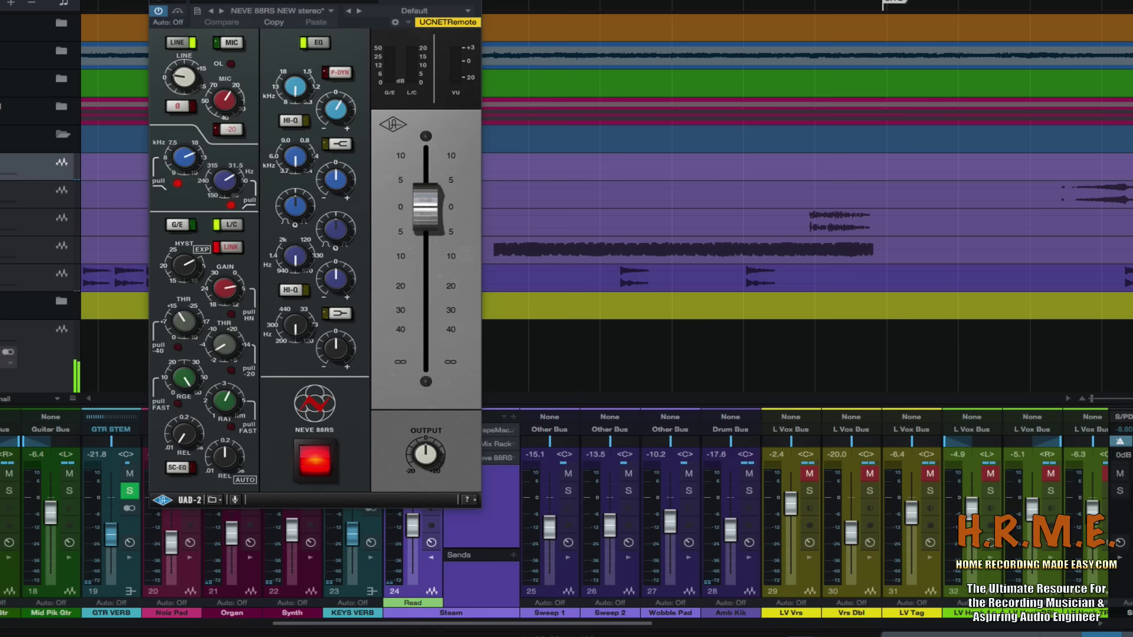
{"action": "left_click_drag", "start_coordinate": [359, 0], "coordinate": [594, 63]}
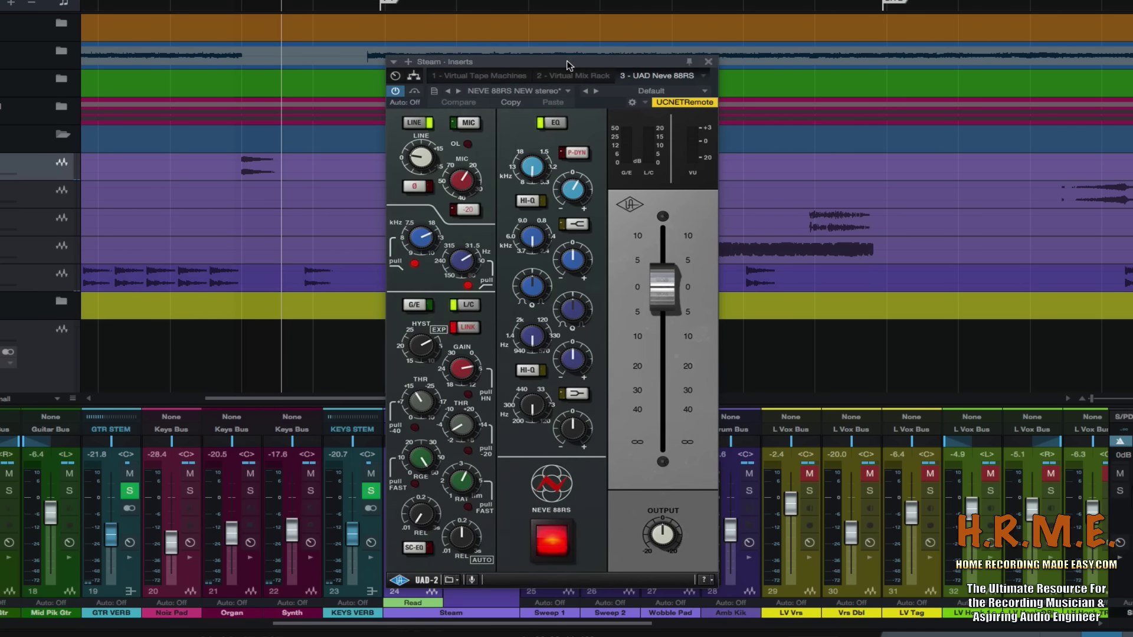
{"action": "left_click_drag", "start_coordinate": [550, 64], "coordinate": [538, 0]}
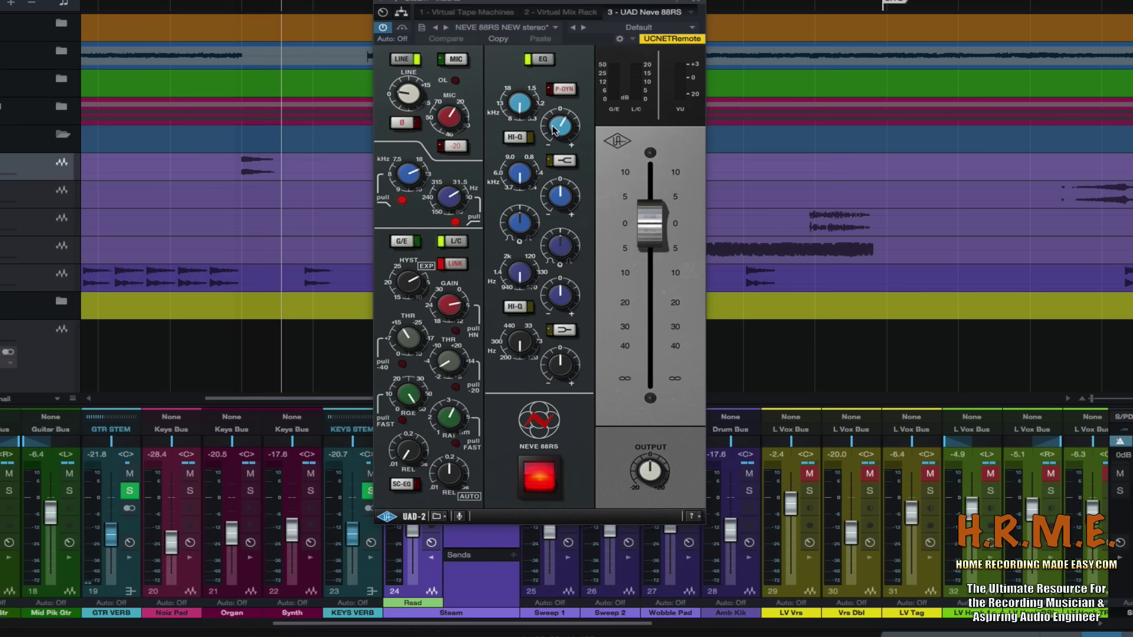
{"action": "left_click", "coordinate": [699, 6]}
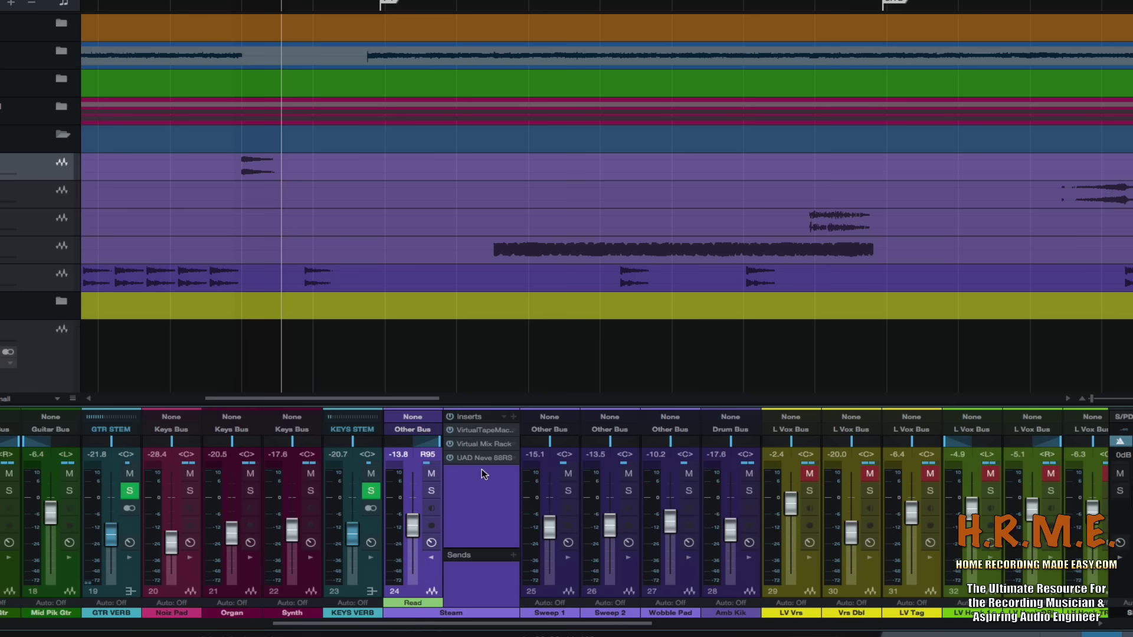
Collapse the Steam channel, select the Sweep 1 channel and place the playback cursor just before its first clip
{"action": "left_click", "coordinate": [432, 559]}
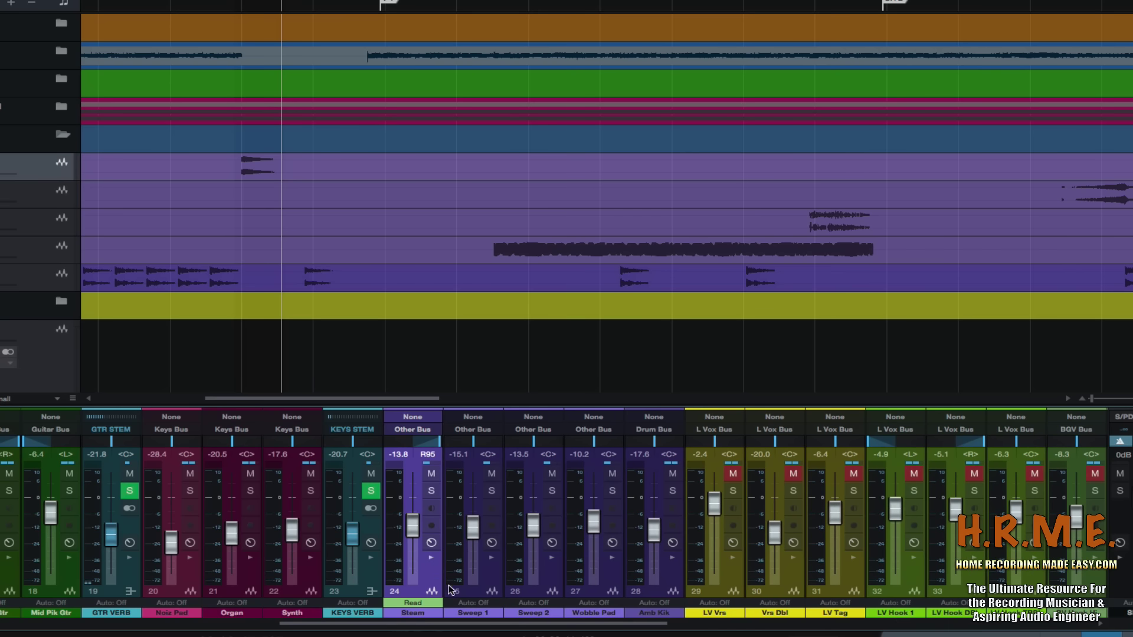
{"action": "left_click", "coordinate": [486, 565]}
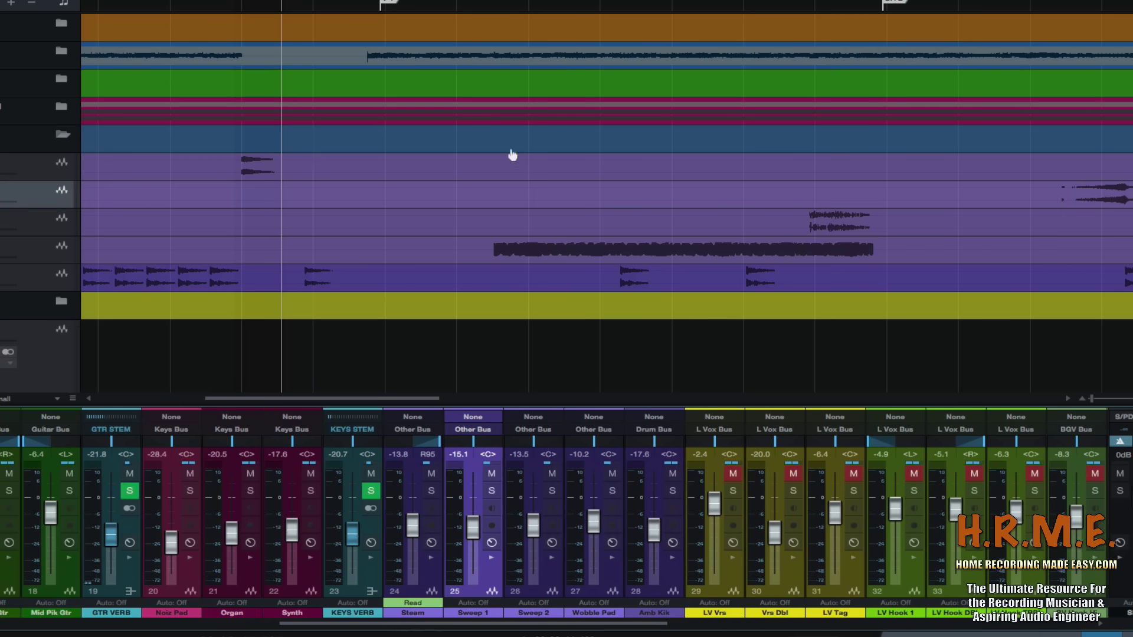
{"action": "scroll", "coordinate": [527, 139], "scroll_direction": "right", "scroll_amount": 5}
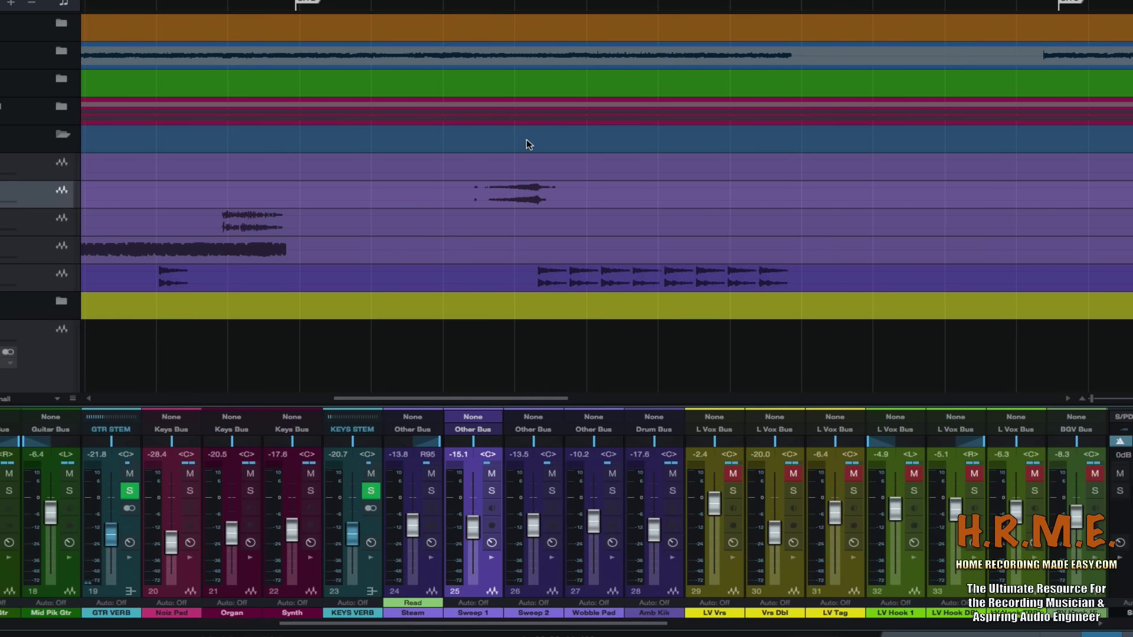
{"action": "scroll", "coordinate": [525, 140], "scroll_direction": "down", "scroll_amount": 5}
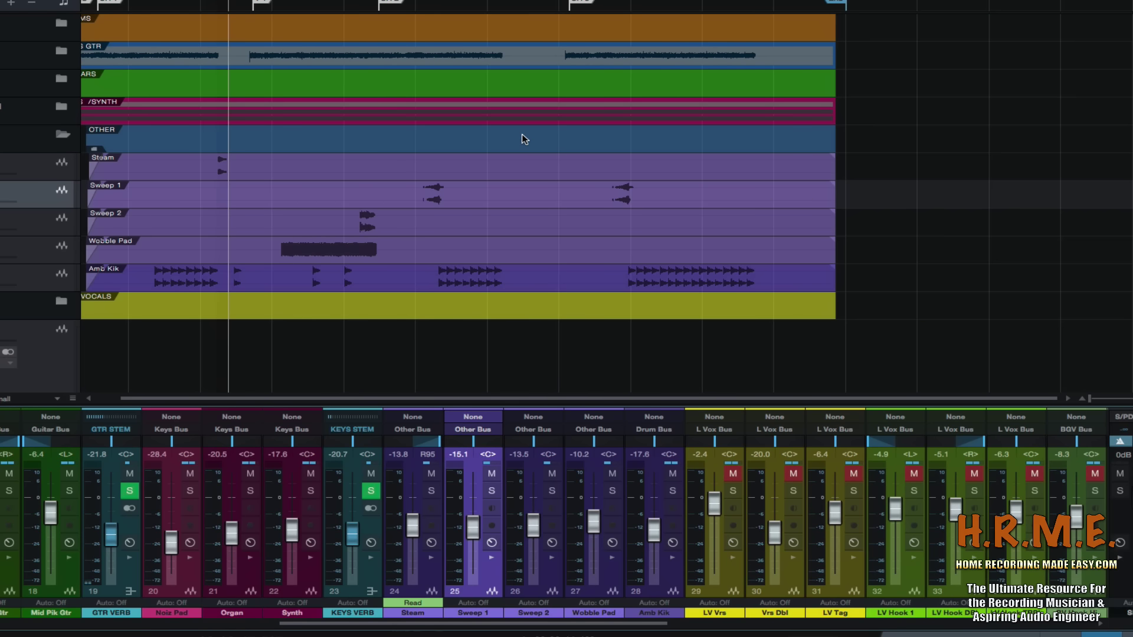
{"action": "left_click", "coordinate": [420, 6]}
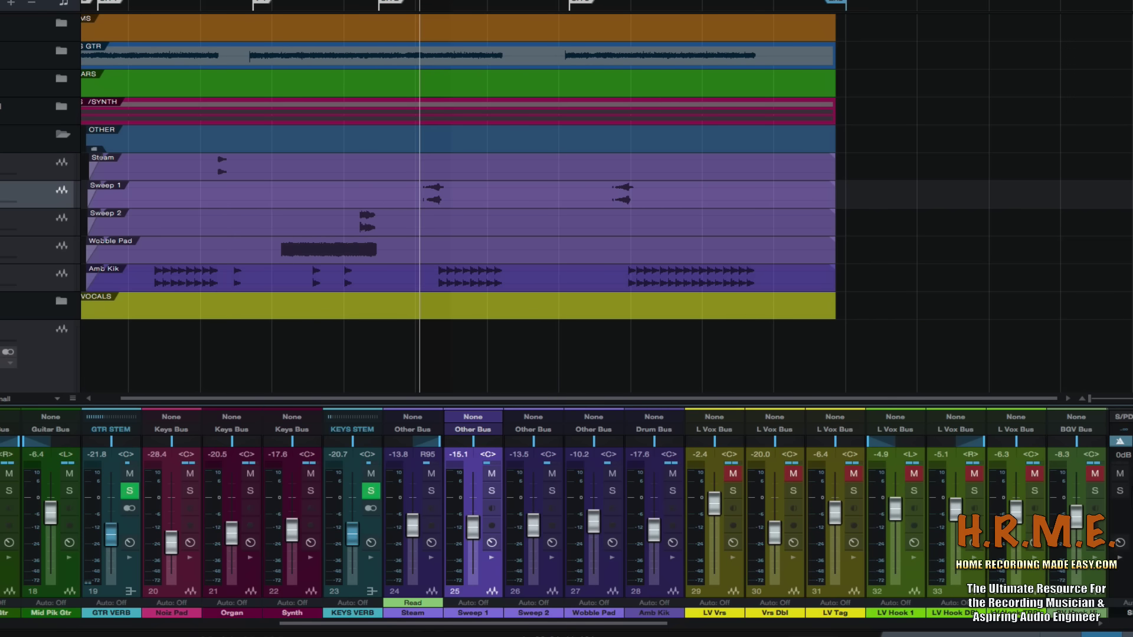
Play the first Sweep 1 clip in the mix and raise its channel level to -13.1 dB
{"action": "scroll", "coordinate": [432, 18], "scroll_direction": "up", "scroll_amount": 5}
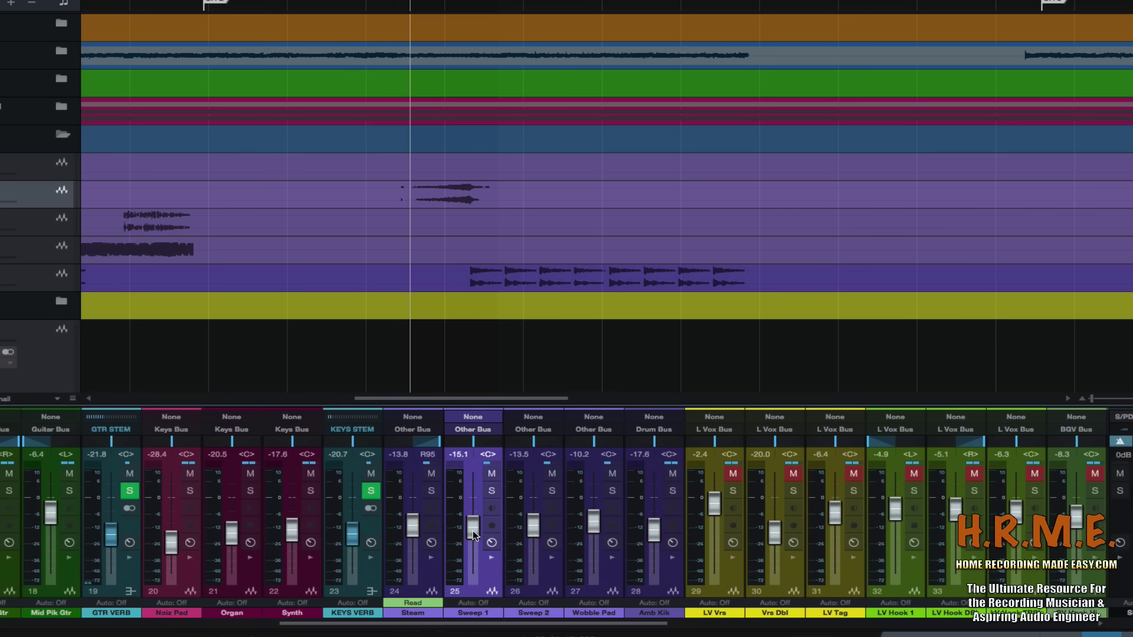
{"action": "key", "text": "space"}
{"action": "mouse_move", "coordinate": [472, 529]}
{"action": "left_mouse_down"}
{"action": "mouse_move", "coordinate": [476, 506]}
{"action": "mouse_move", "coordinate": [472, 537]}
{"action": "mouse_move", "coordinate": [481, 525]}
{"action": "left_mouse_up"}
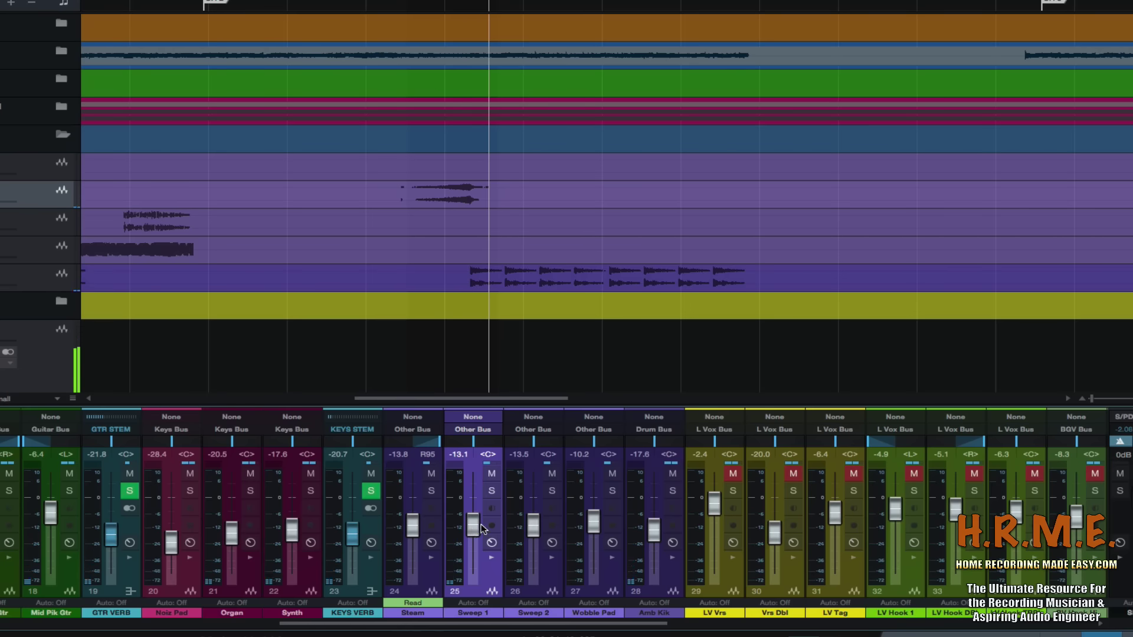
Examine the Sweep 1 channel's Virtual Tape Machines, Virtual Mix Rack and Neve 88RS inserts, then close them and collapse the channel
{"action": "left_click", "coordinate": [492, 559]}
{"action": "left_click", "coordinate": [534, 431]}
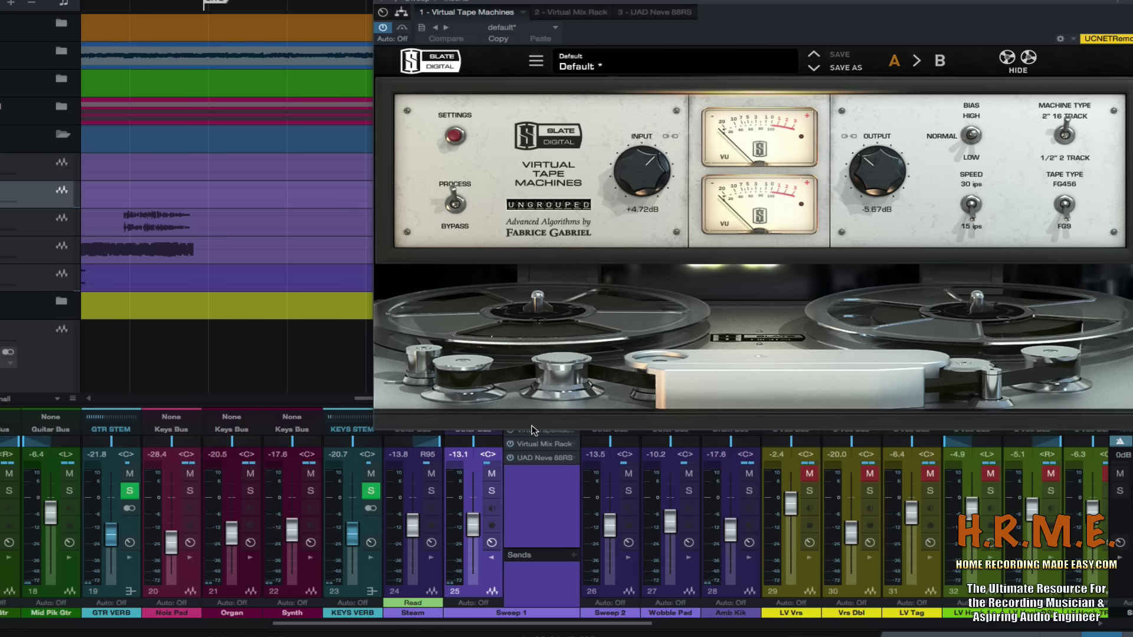
{"action": "left_click", "coordinate": [589, 13]}
{"action": "left_click", "coordinate": [644, 13]}
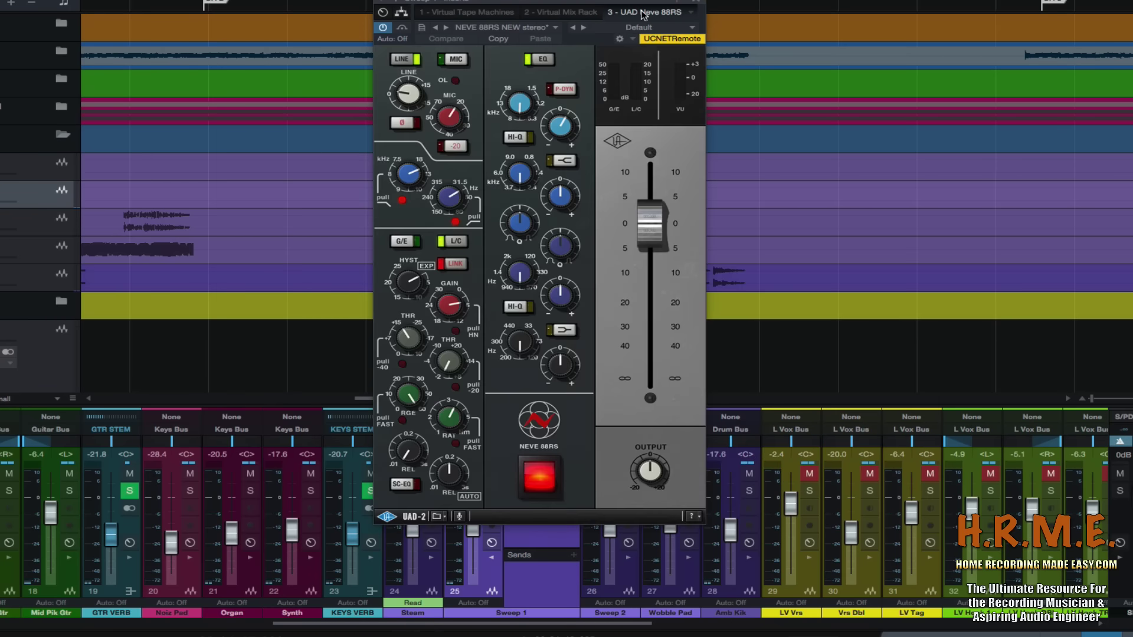
{"action": "left_click", "coordinate": [700, 4]}
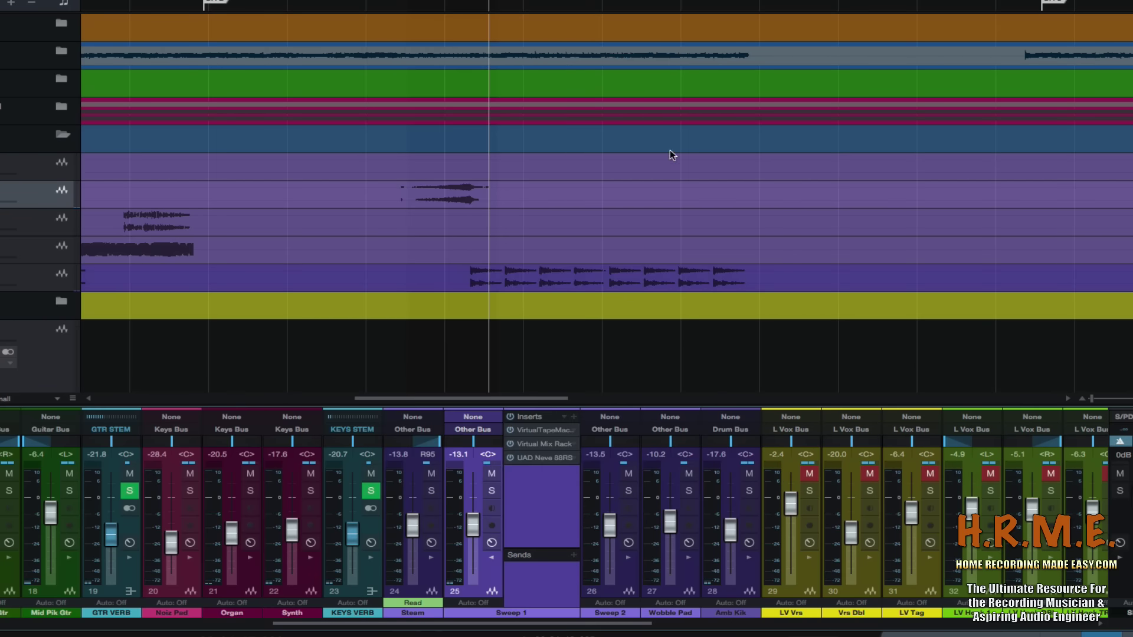
{"action": "left_click", "coordinate": [491, 557]}
Select the Sweep 2 channel and place the playback cursor at its clip in the arrangement
{"action": "left_click", "coordinate": [539, 557]}
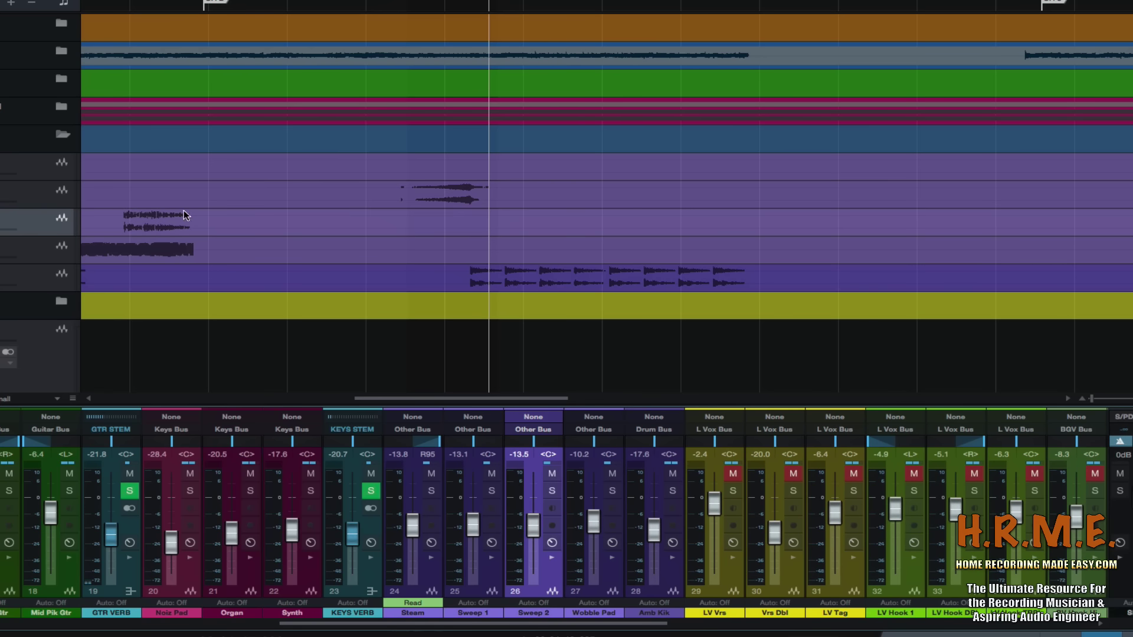
{"action": "scroll", "coordinate": [203, 190], "scroll_direction": "left", "scroll_amount": 10}
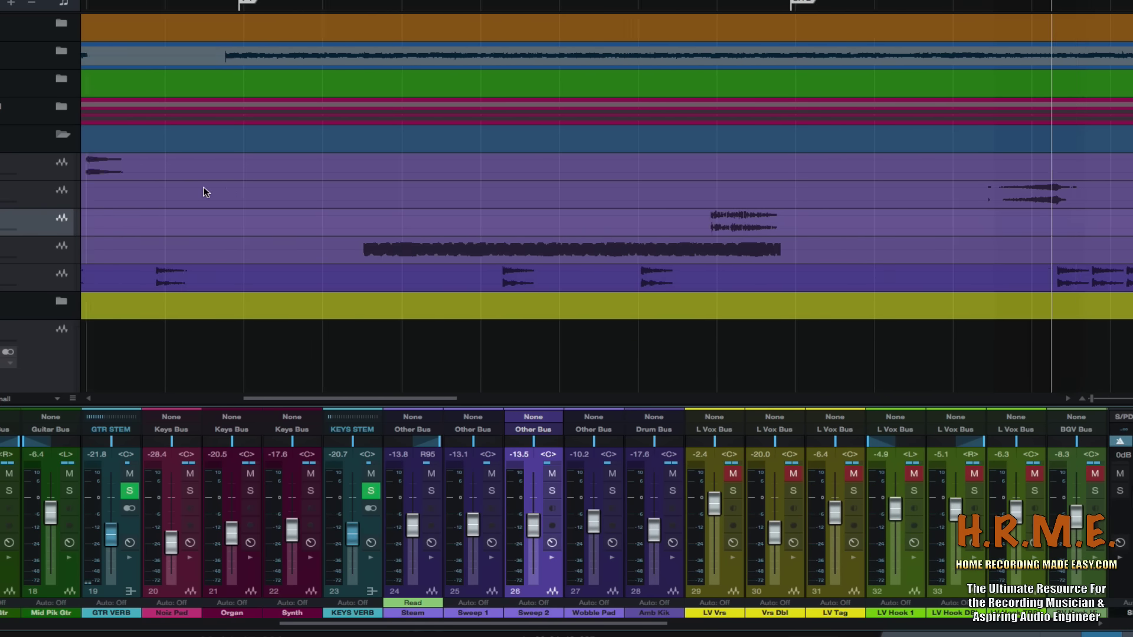
{"action": "scroll", "coordinate": [202, 192], "scroll_direction": "right", "scroll_amount": 10}
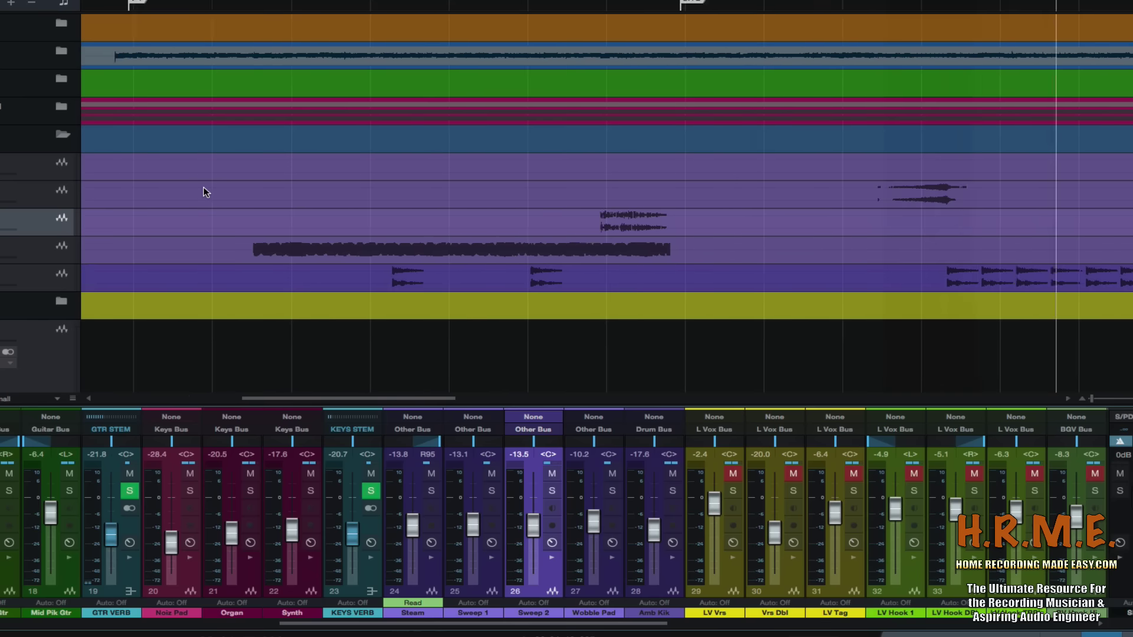
{"action": "left_click", "coordinate": [271, 5]}
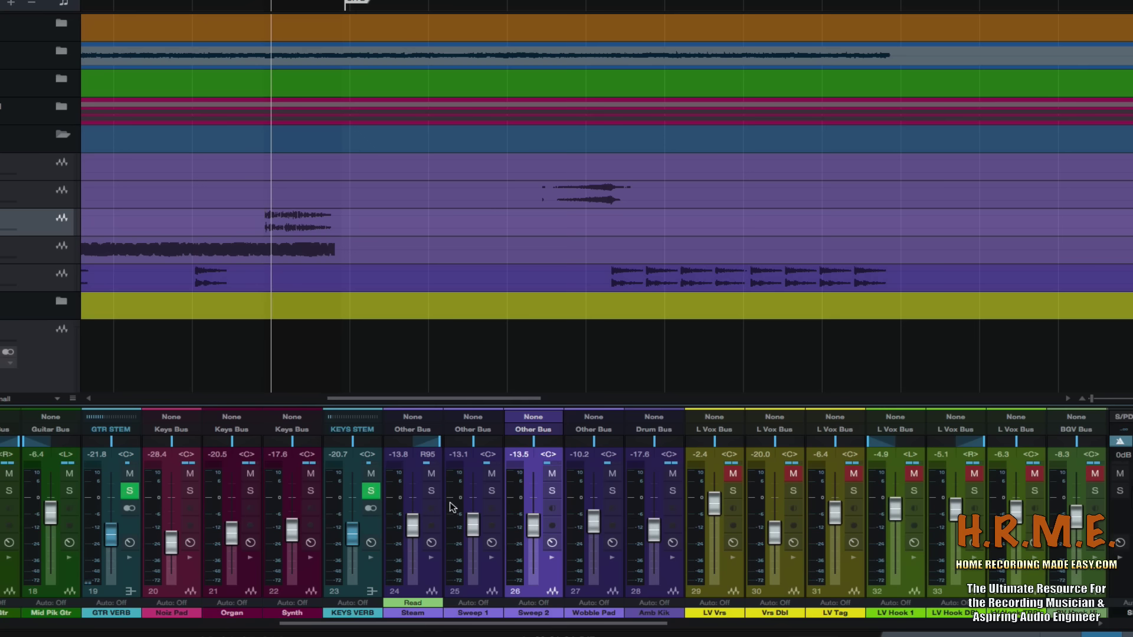
Lower Sweep 1 to -25.6 dB and set Sweep 2 to -15.4 dB while playing the Sweep 2 clip
{"action": "left_click_drag", "start_coordinate": [475, 528], "coordinate": [534, 521]}
{"action": "key", "text": "space"}
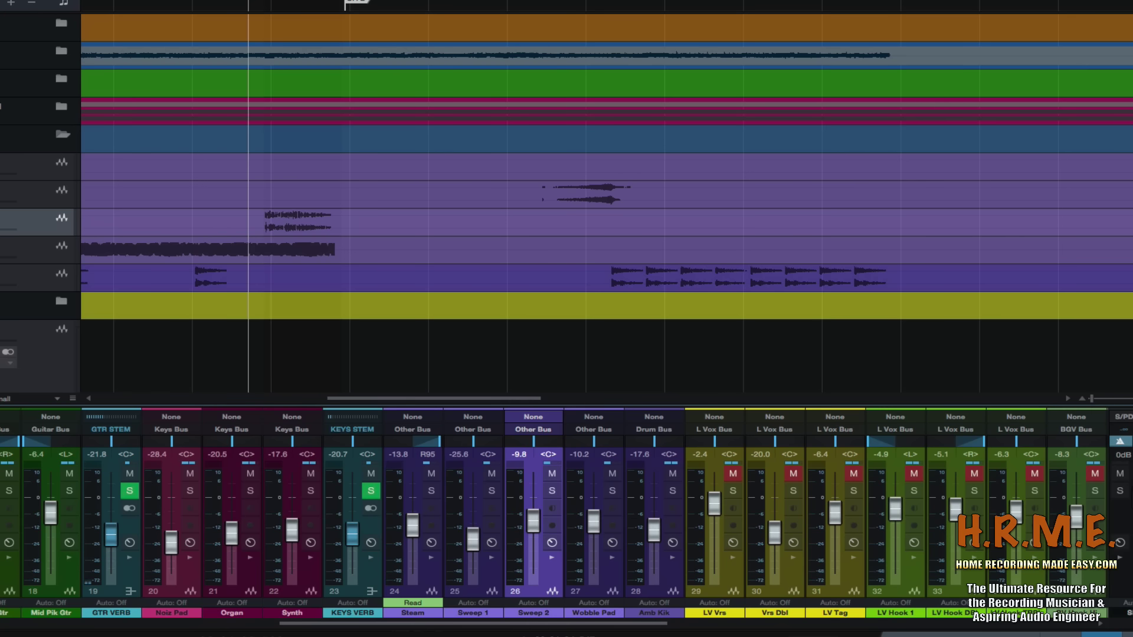
{"action": "key", "text": "space"}
{"action": "left_click_drag", "start_coordinate": [531, 535], "coordinate": [529, 536]}
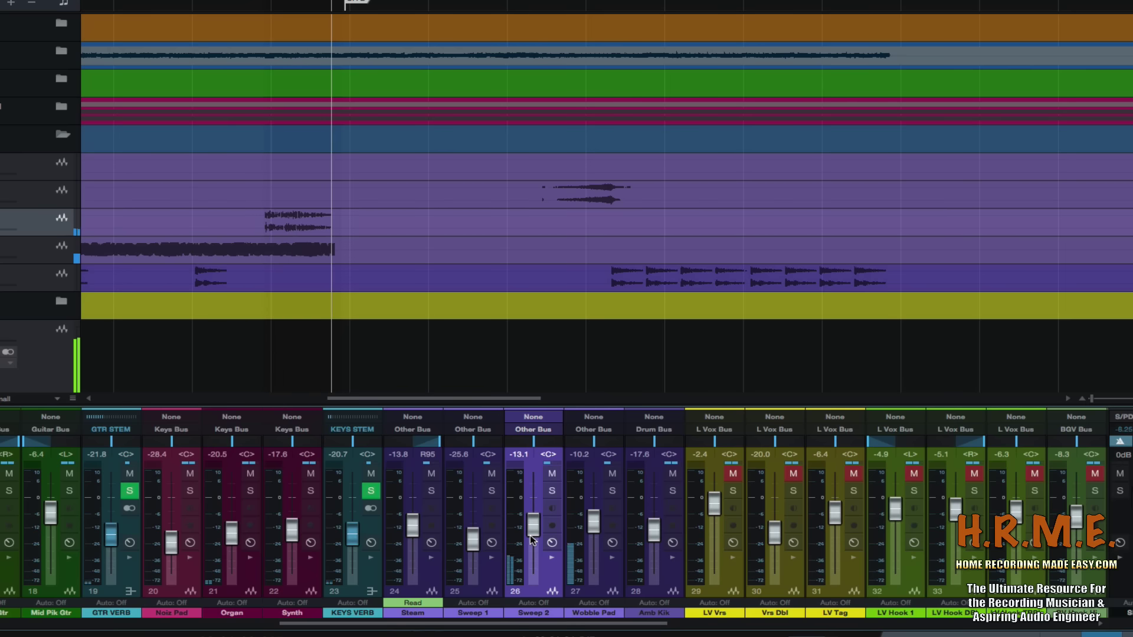
{"action": "key", "text": "space"}
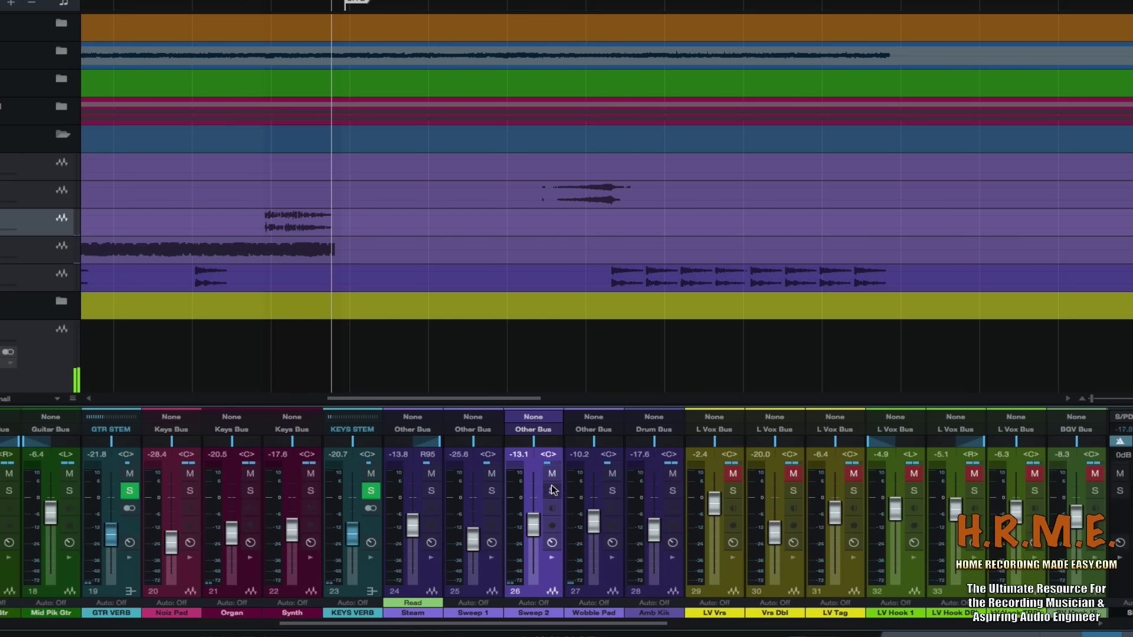
Examine the Sweep 2 channel's Virtual Tape Machines, Virtual Mix Rack and Neve 88RS inserts, then close them and collapse the channel
{"action": "left_click", "coordinate": [551, 557]}
{"action": "left_click", "coordinate": [618, 430]}
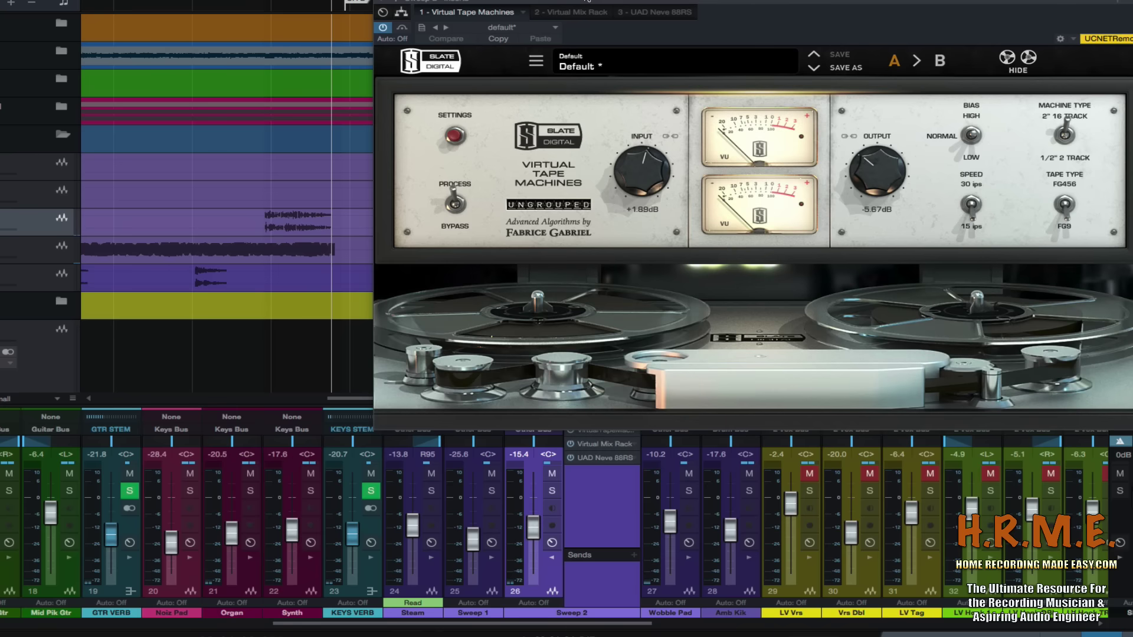
{"action": "left_click_drag", "start_coordinate": [587, 5], "coordinate": [306, 2]}
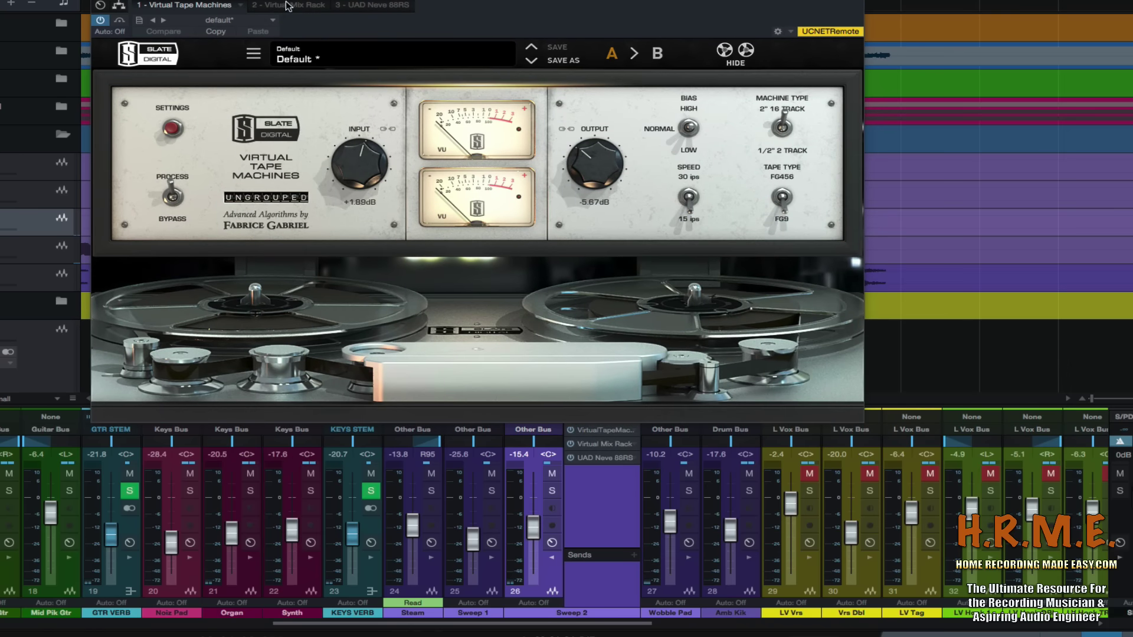
{"action": "left_click", "coordinate": [286, 5]}
{"action": "left_click", "coordinate": [363, 5]}
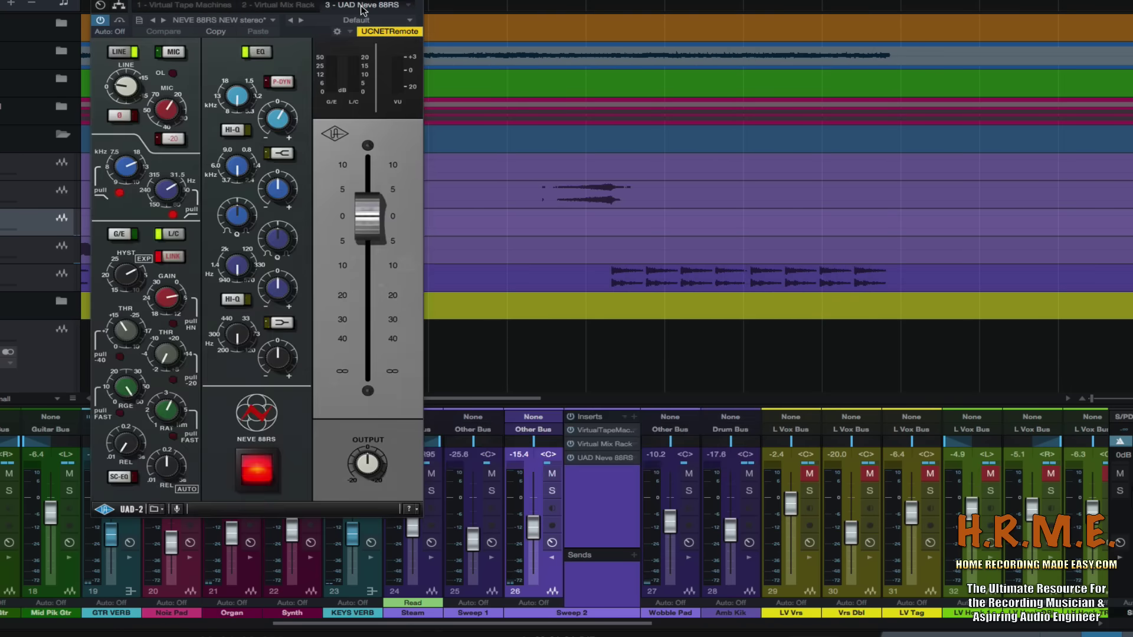
{"action": "left_click", "coordinate": [416, 4]}
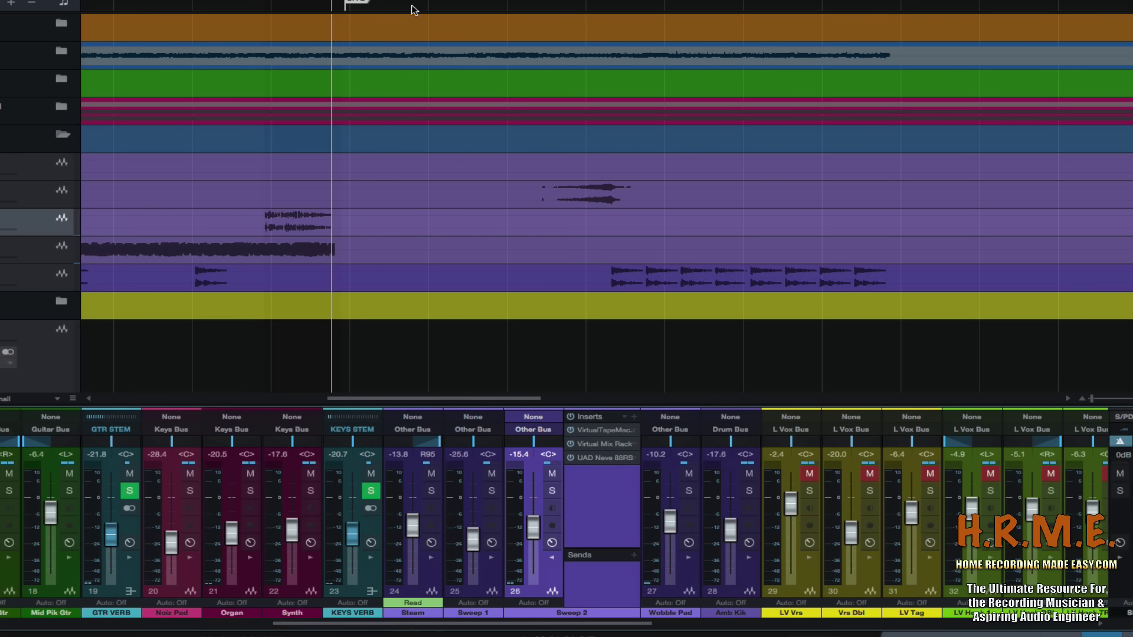
{"action": "left_click", "coordinate": [555, 556]}
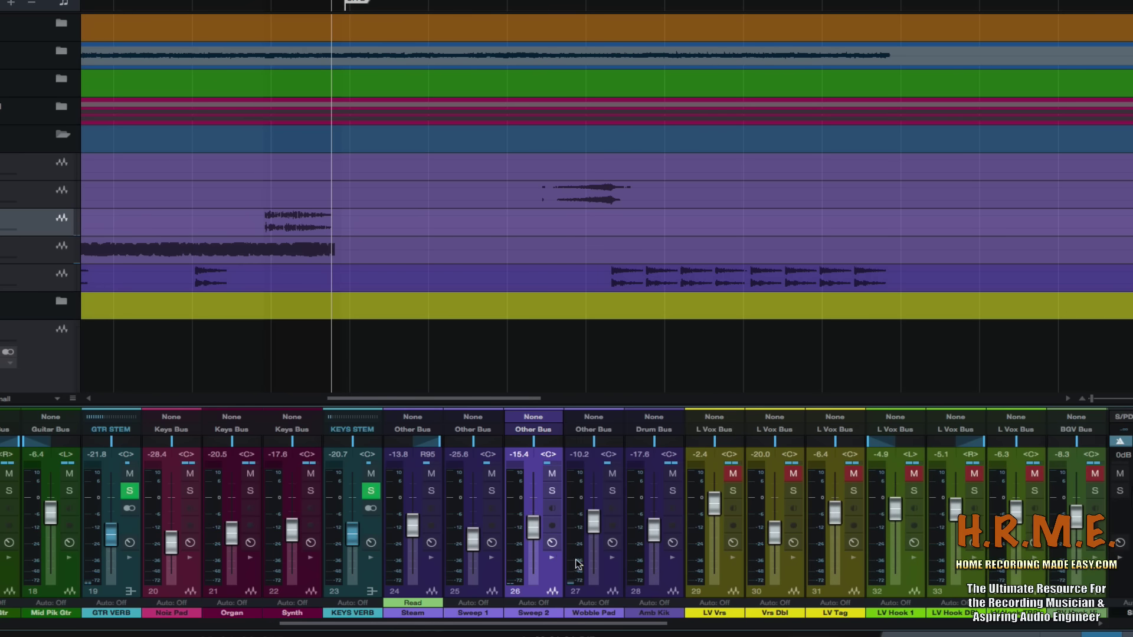
Select and expand the Wobble Pad channel, play from just before its clip and raise its level to -7.3 dB
{"action": "left_click", "coordinate": [614, 578]}
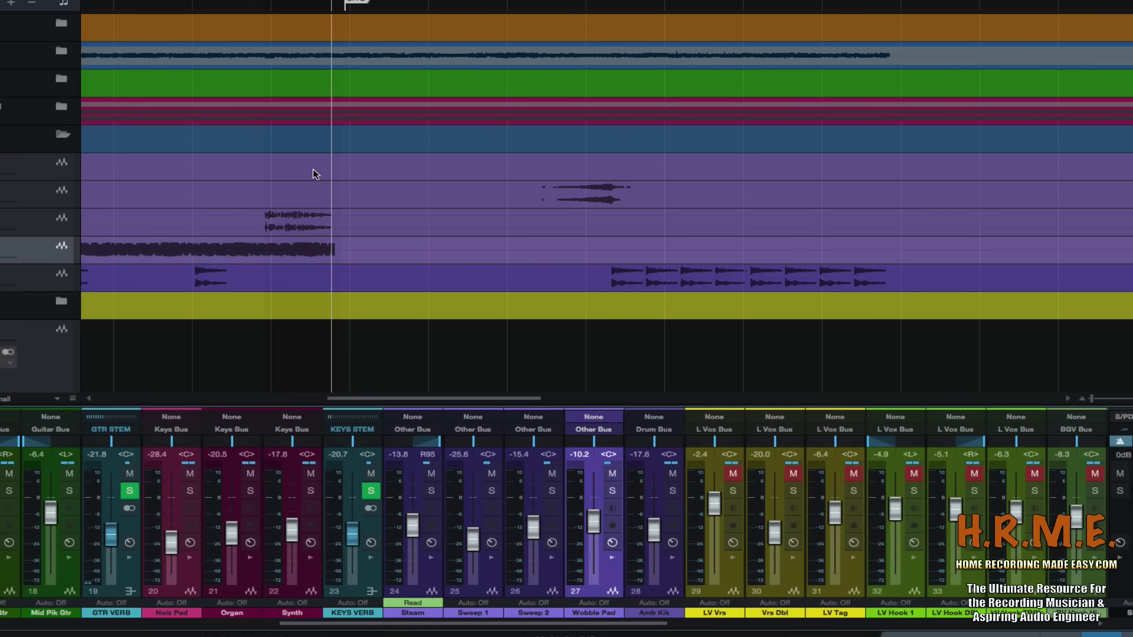
{"action": "scroll", "coordinate": [276, 139], "scroll_direction": "left", "scroll_amount": 5}
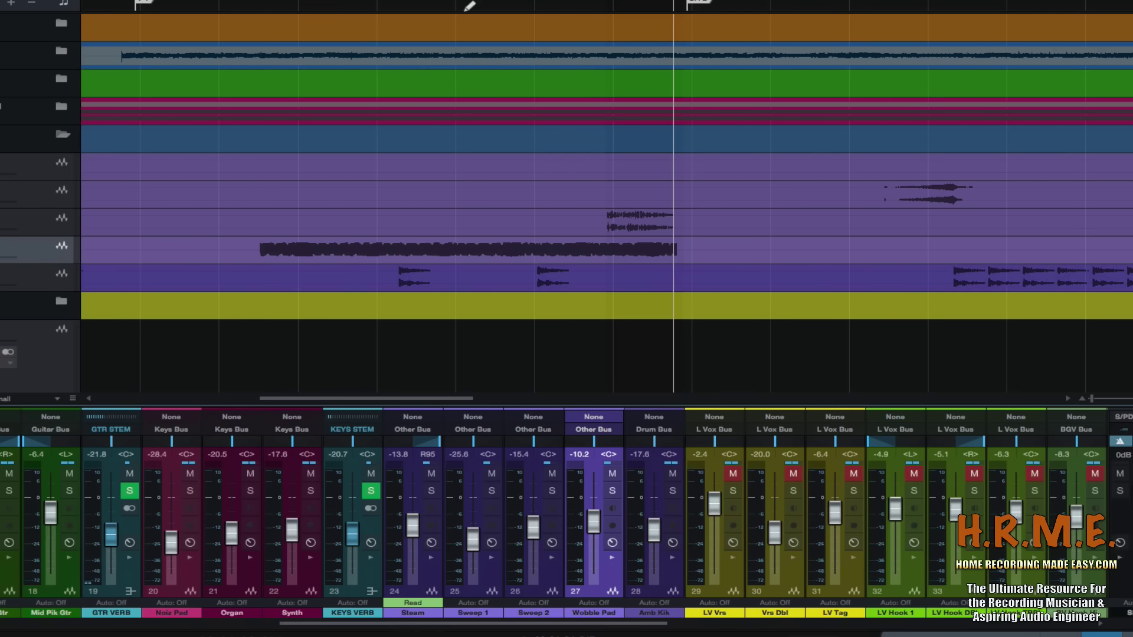
{"action": "left_click", "coordinate": [247, 4]}
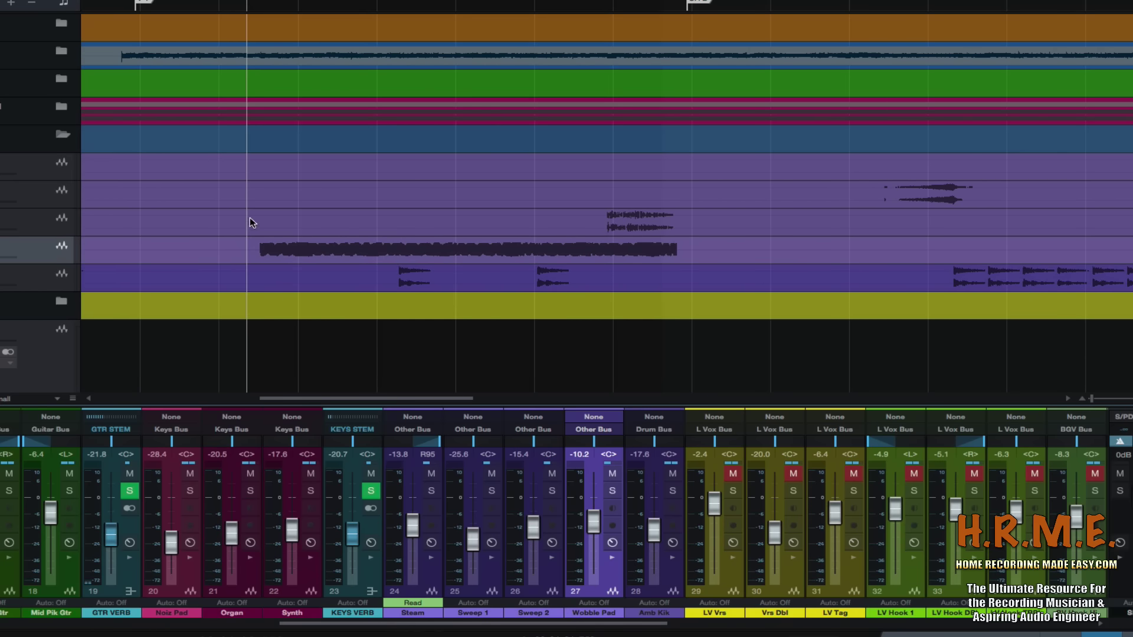
{"action": "left_click", "coordinate": [612, 559]}
{"action": "key", "text": "space"}
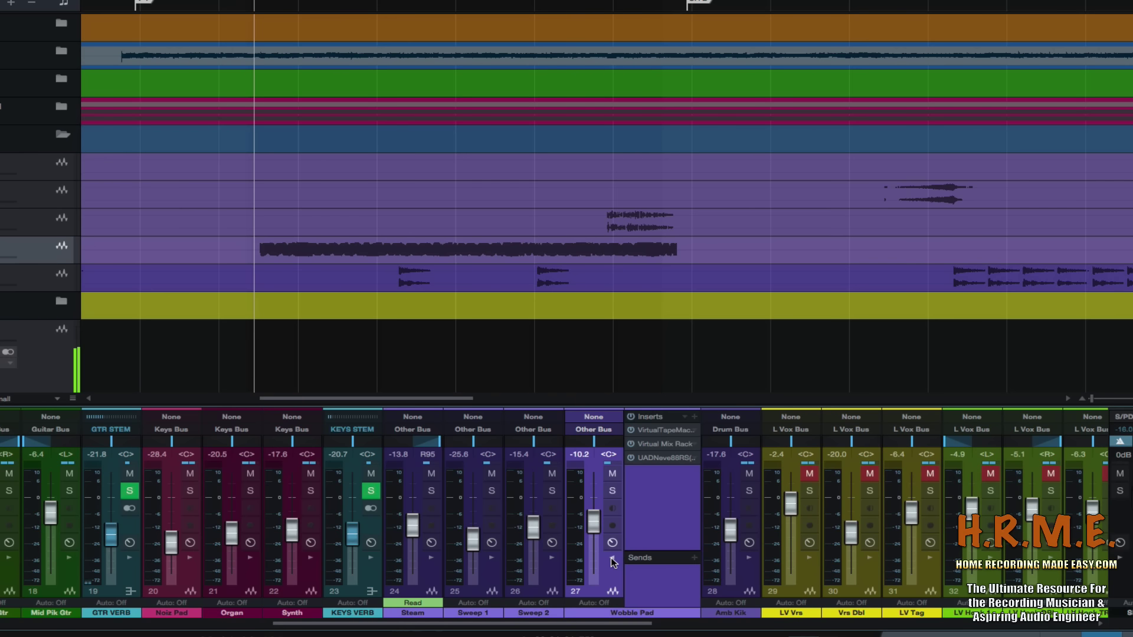
{"action": "left_click_drag", "start_coordinate": [595, 528], "coordinate": [590, 521]}
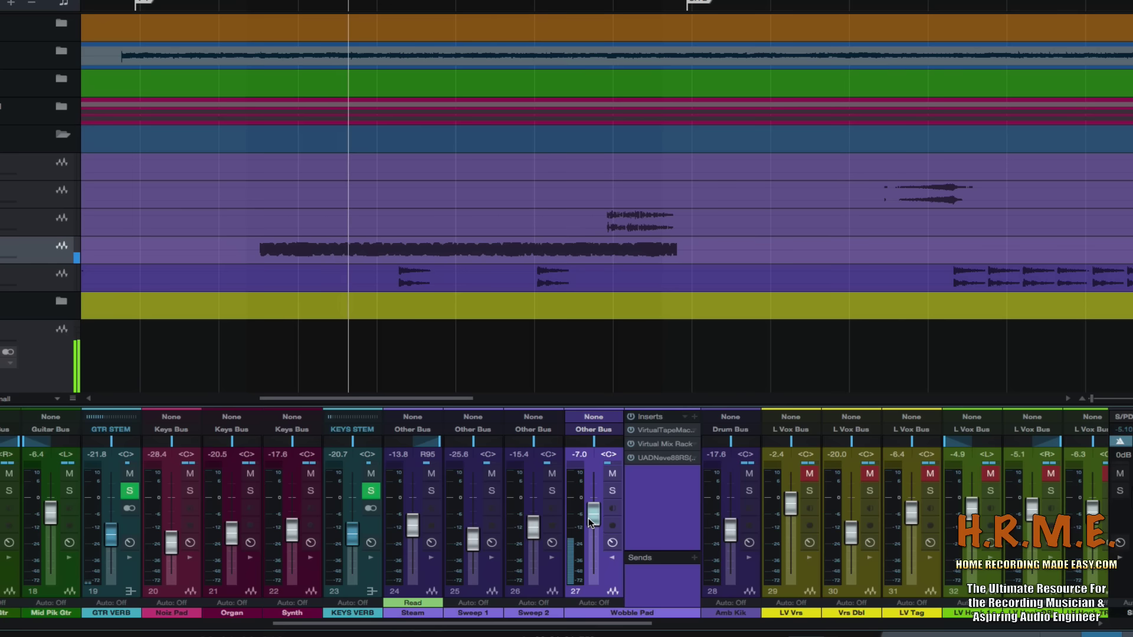
{"action": "left_click_drag", "start_coordinate": [590, 521], "coordinate": [590, 524]}
Examine the Wobble Pad's Virtual Tape Machines, Virtual Mix Rack and Neve 88RS settings during playback, then close the insert window
{"action": "left_click", "coordinate": [651, 433]}
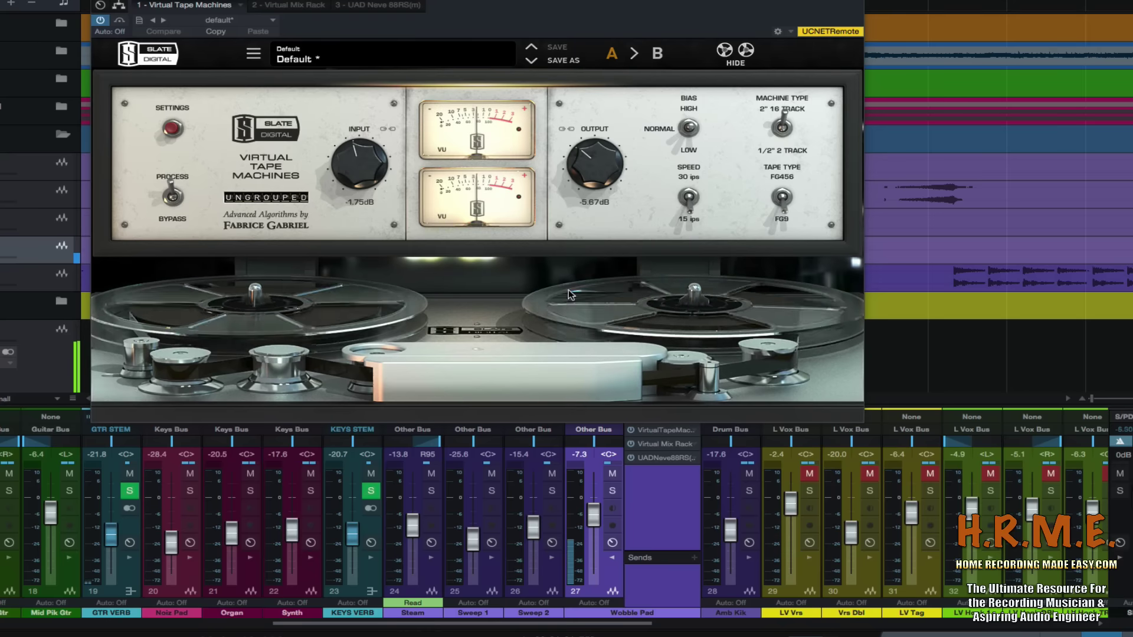
{"action": "left_click", "coordinate": [311, 6]}
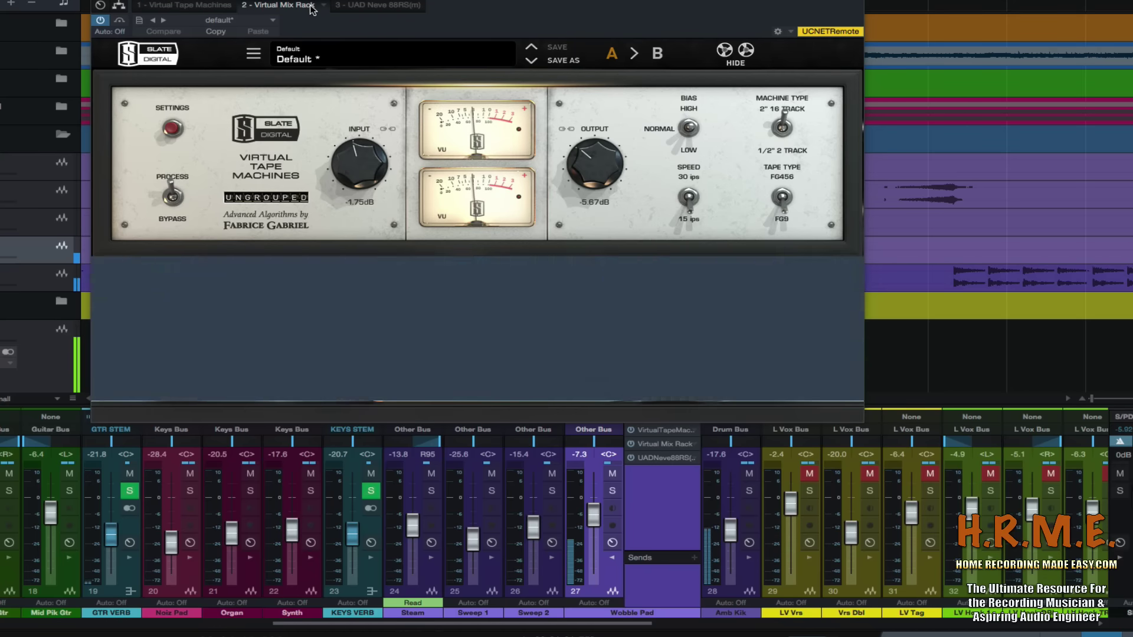
{"action": "left_click", "coordinate": [369, 7]}
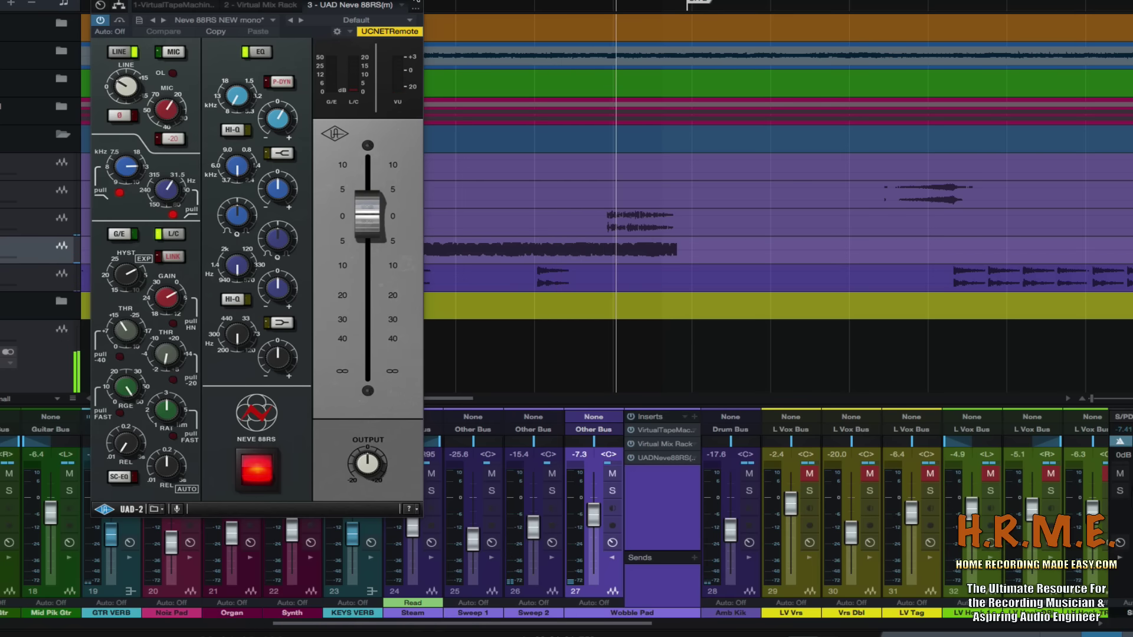
{"action": "left_click", "coordinate": [416, 3]}
Lower the Wobble Pad to -17.1 dB and collapse its channel
{"action": "left_click_drag", "start_coordinate": [593, 521], "coordinate": [593, 537]}
{"action": "left_click", "coordinate": [612, 558]}
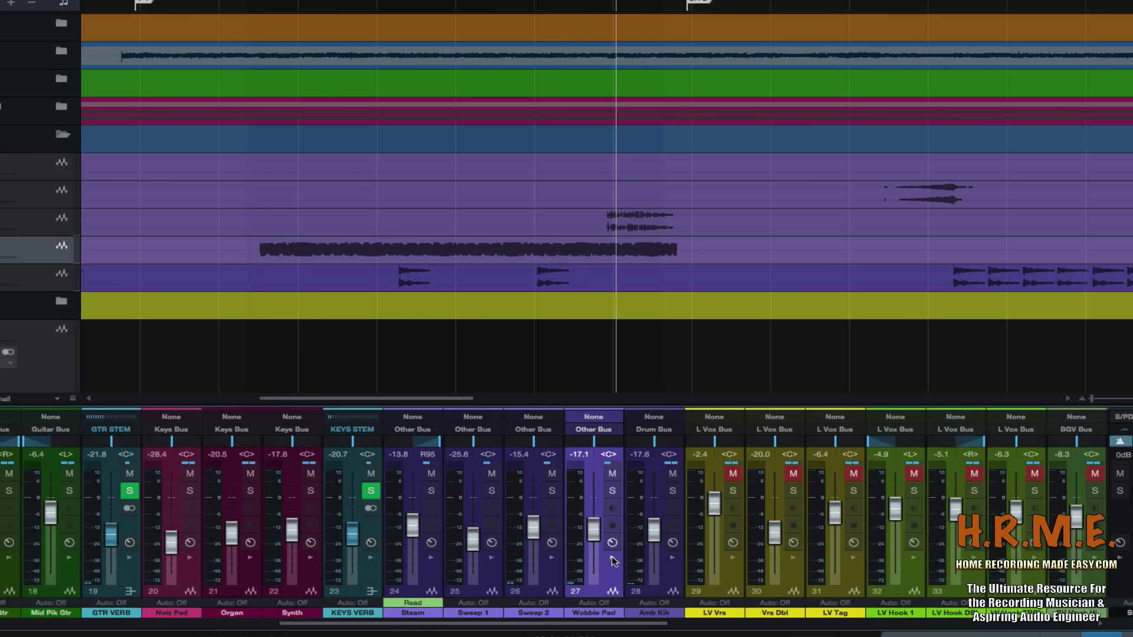
Select the Amb Kik channel, play from just before its first hits and raise its level to -14.8 dB
{"action": "left_click", "coordinate": [675, 577]}
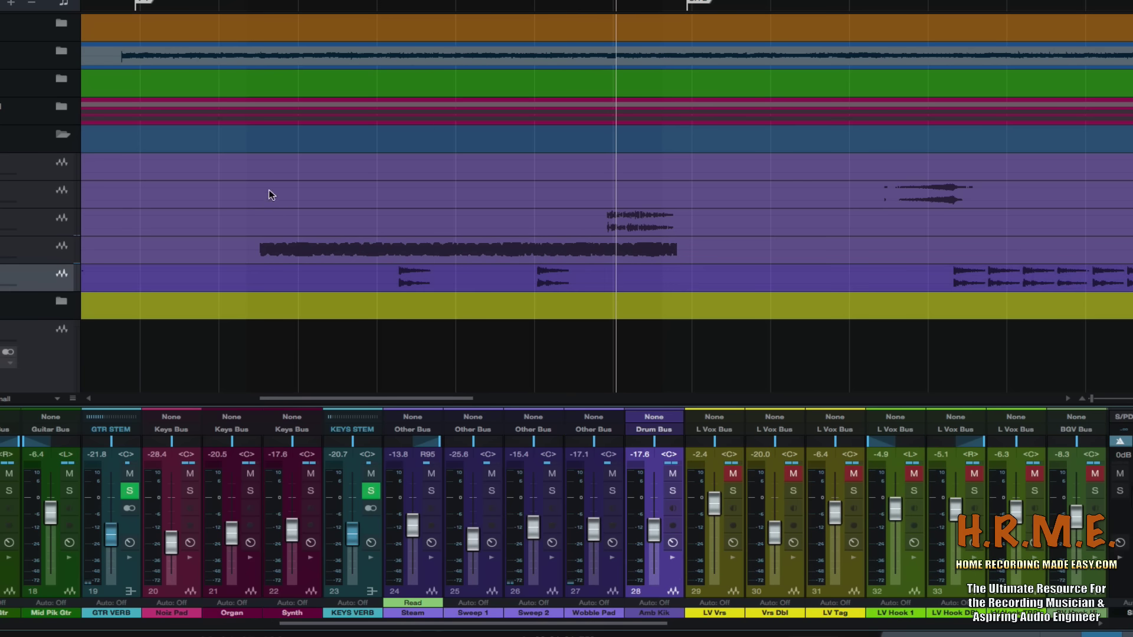
{"action": "key", "text": "w"}
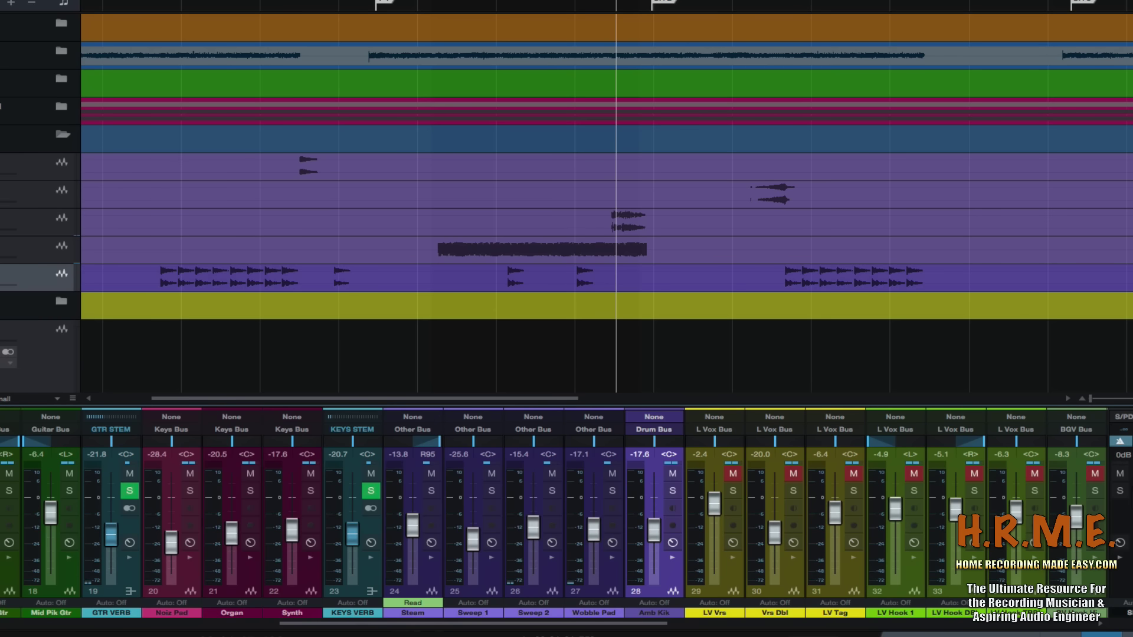
{"action": "key", "text": "Home"}
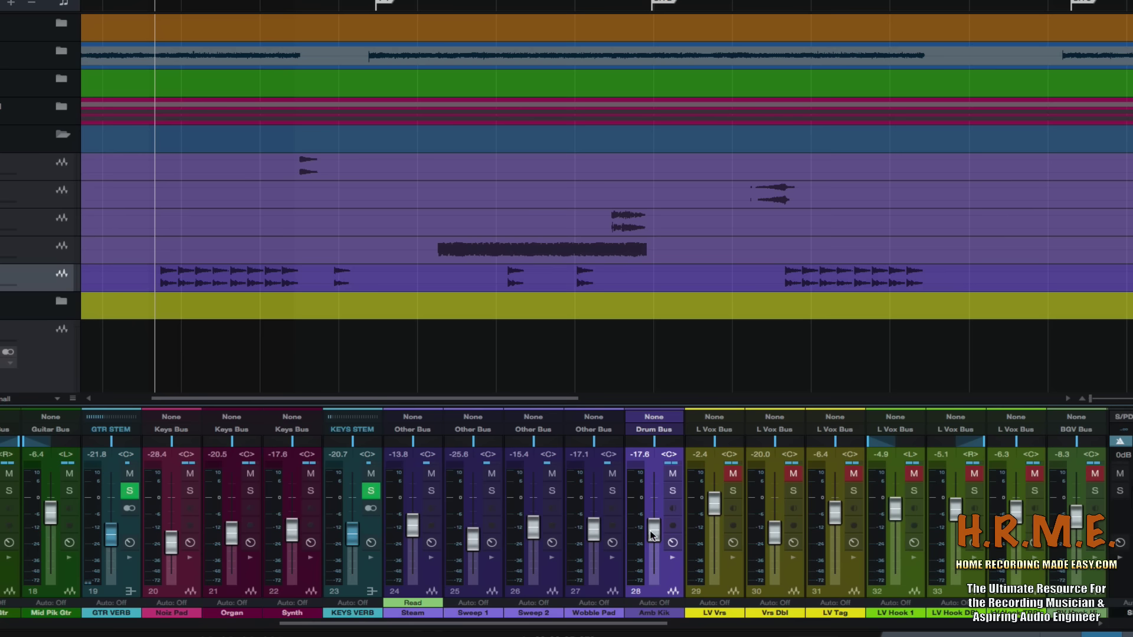
{"action": "key", "text": "space"}
{"action": "mouse_move", "coordinate": [651, 538]}
{"action": "left_mouse_down"}
{"action": "mouse_move", "coordinate": [655, 518]}
{"action": "mouse_move", "coordinate": [653, 533]}
{"action": "left_mouse_up"}
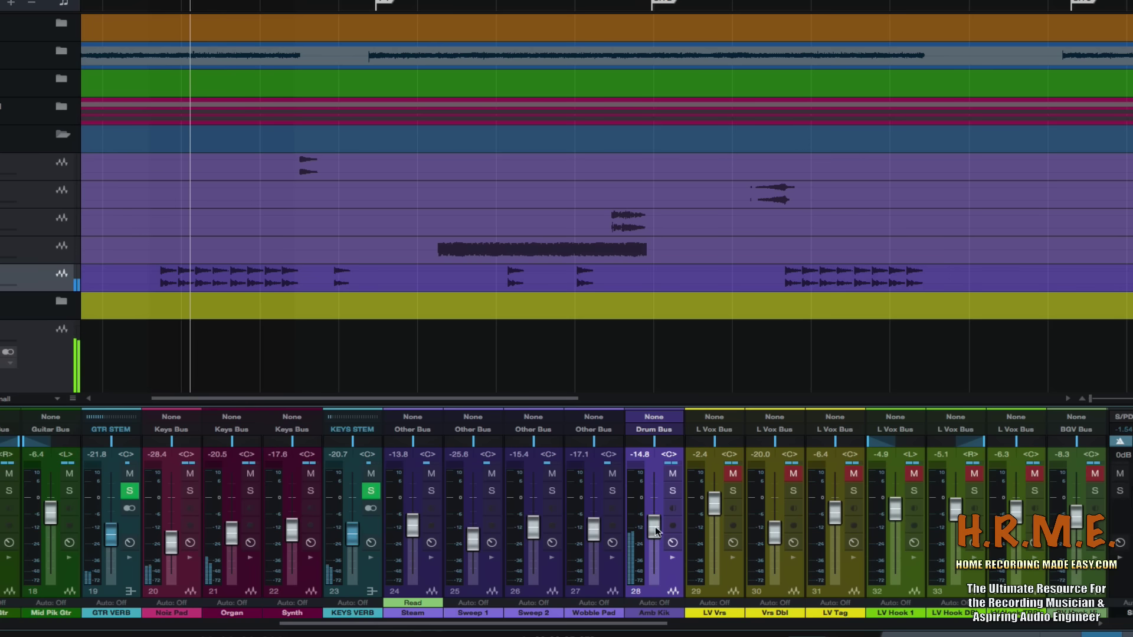
Expand the Amb Kik channel and examine its Virtual Tape Machines, Virtual Mix Rack and Neve 88RS settings
{"action": "left_click", "coordinate": [672, 559]}
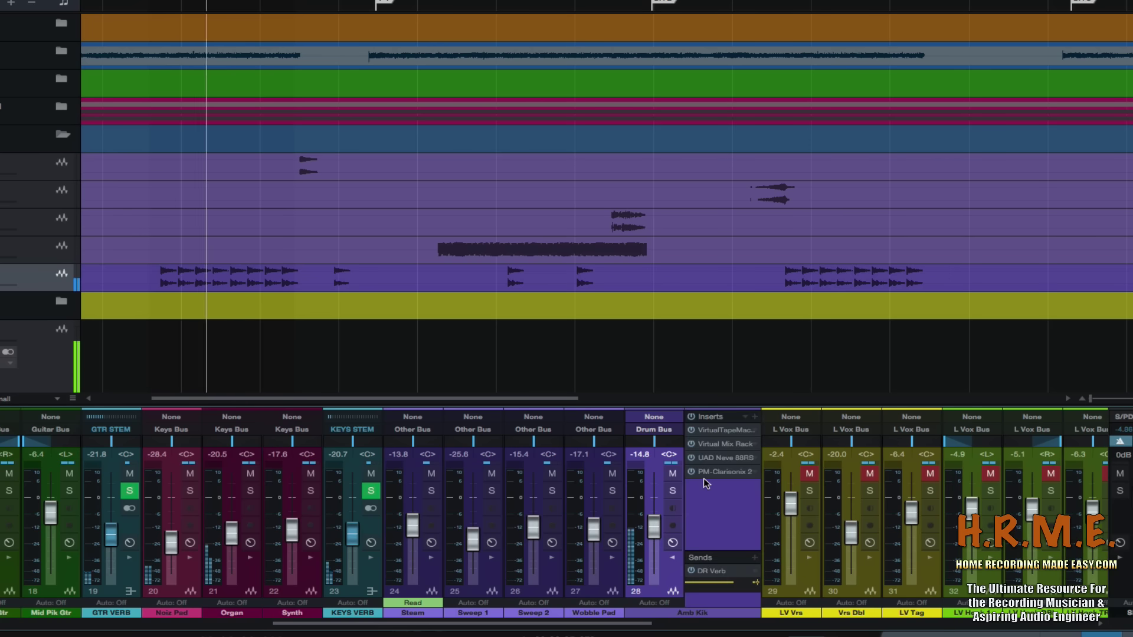
{"action": "left_click", "coordinate": [710, 430]}
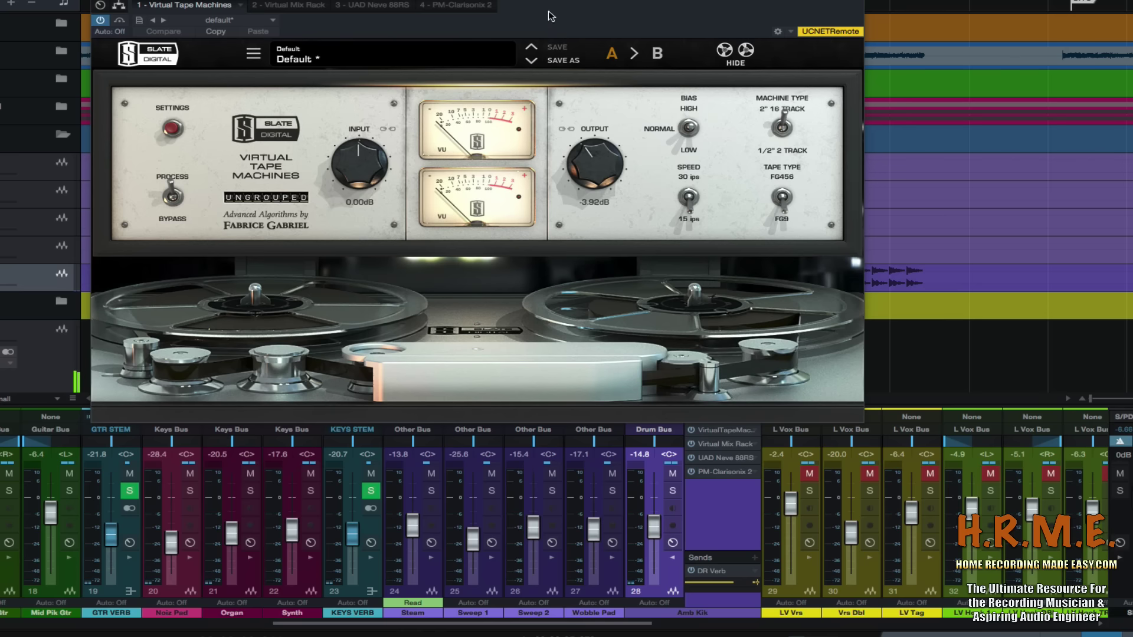
{"action": "left_click", "coordinate": [304, 5]}
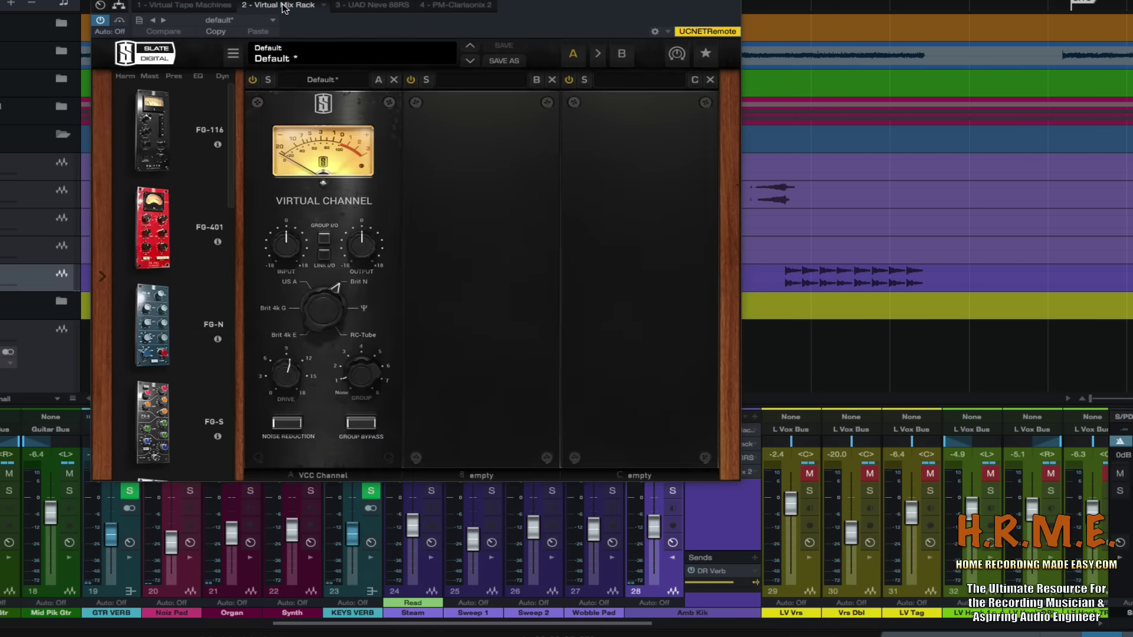
{"action": "left_click", "coordinate": [374, 6]}
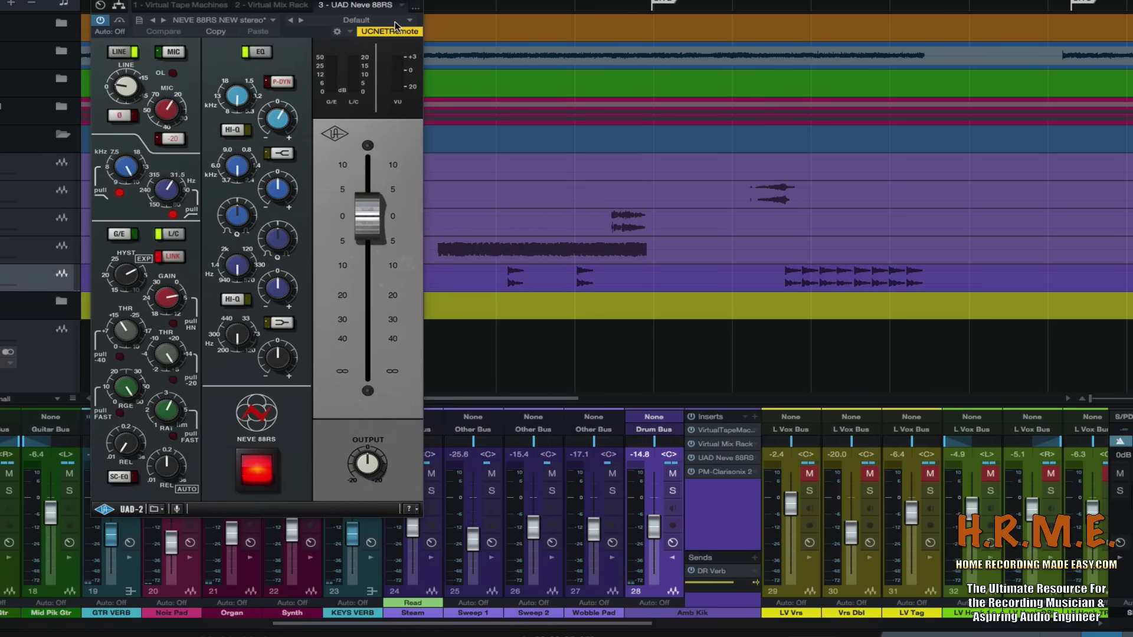
Examine the Amb Kik's PM-Clarisonix sub-bass settings and meters with playback running, then close the insert window
{"action": "left_click", "coordinate": [415, 8]}
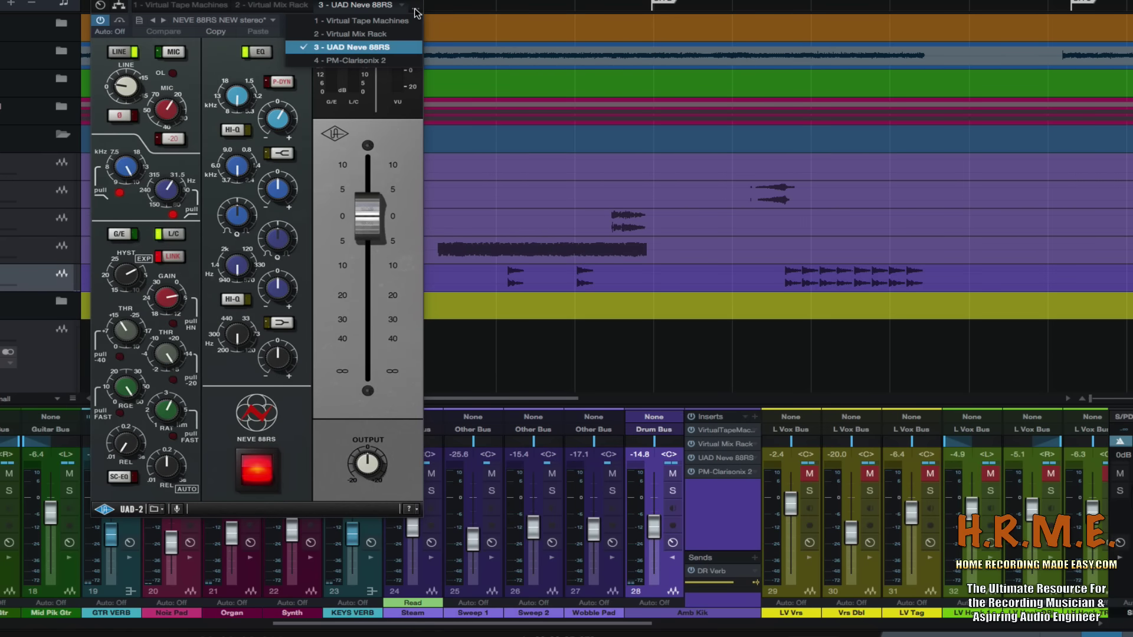
{"action": "left_click", "coordinate": [376, 60]}
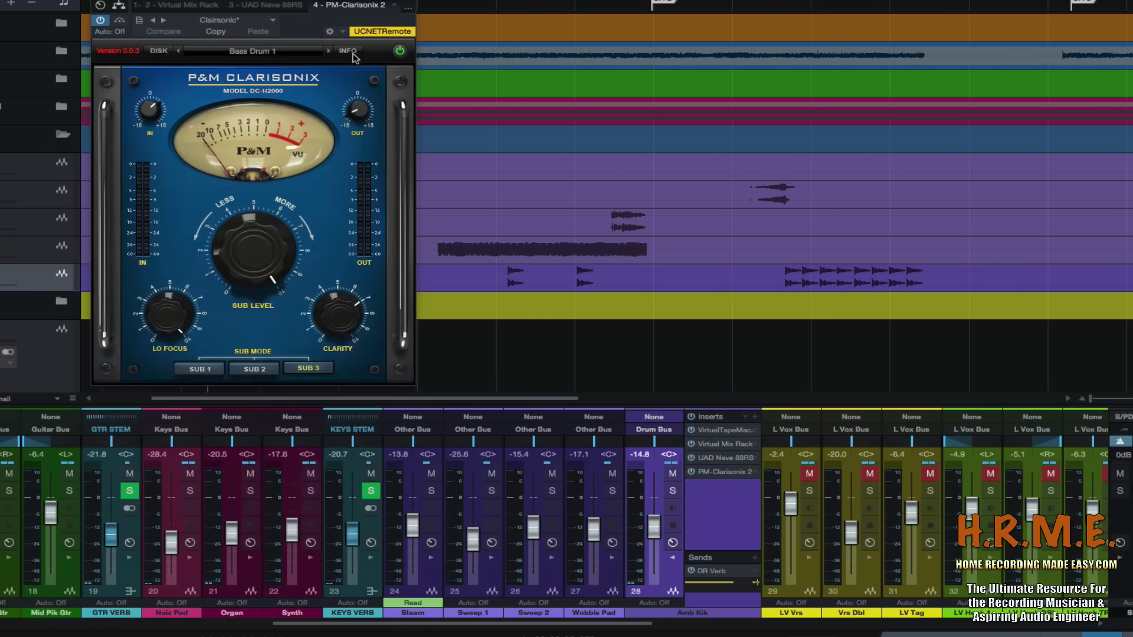
{"action": "left_click_drag", "start_coordinate": [304, 2], "coordinate": [392, 34]}
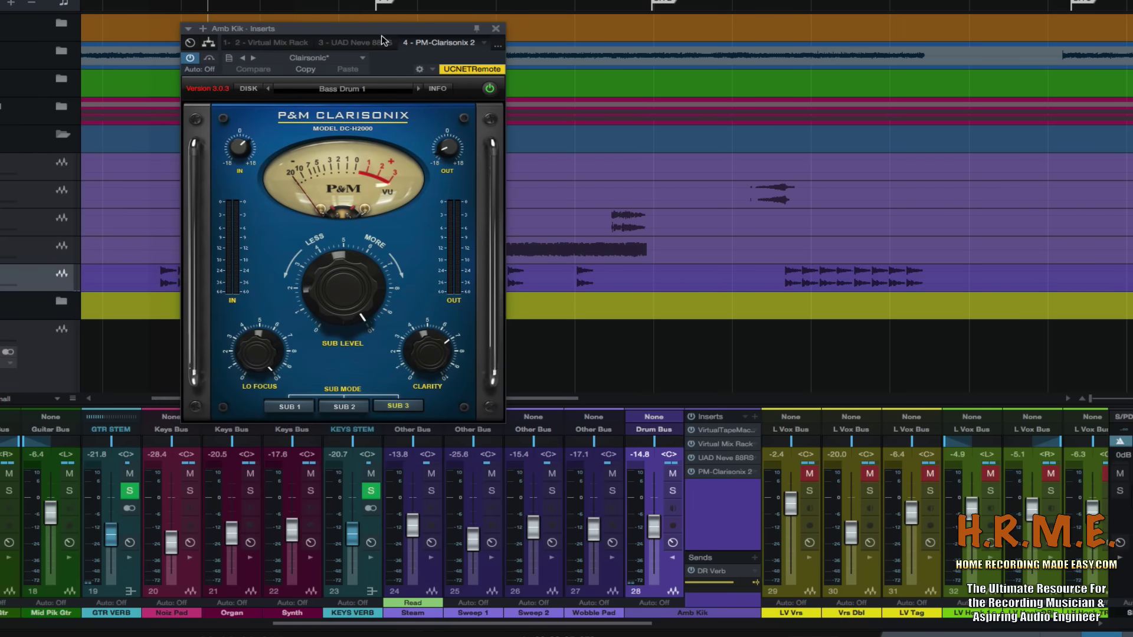
{"action": "key", "text": "space"}
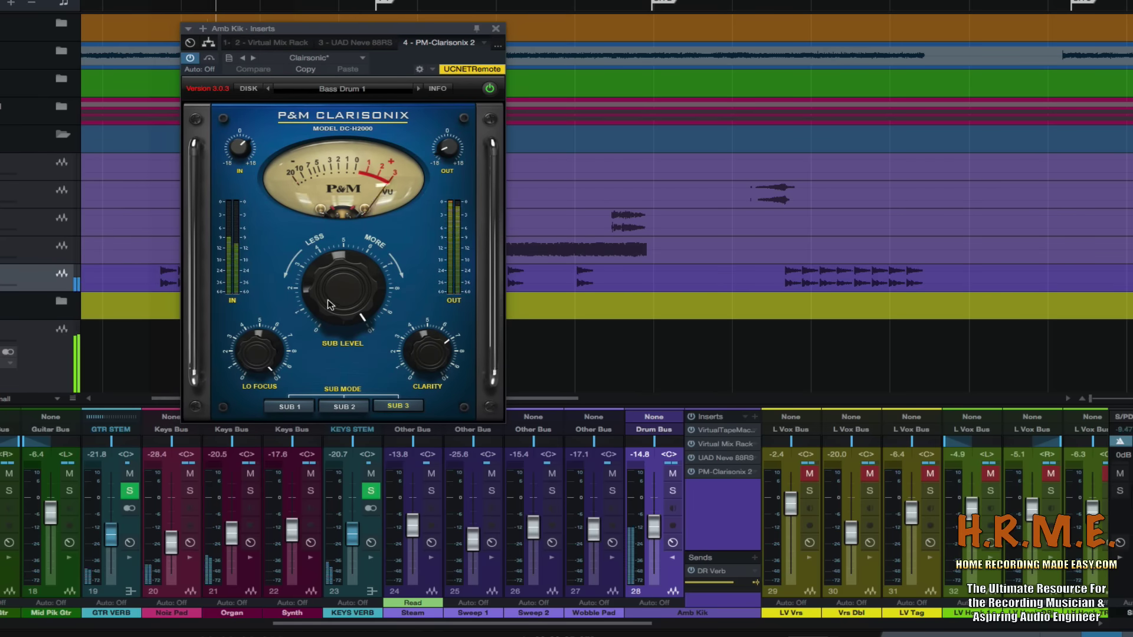
{"action": "mouse_move", "coordinate": [330, 307]}
{"action": "left_mouse_down"}
{"action": "mouse_move", "coordinate": [354, 294]}
{"action": "mouse_move", "coordinate": [328, 301]}
{"action": "left_mouse_up"}
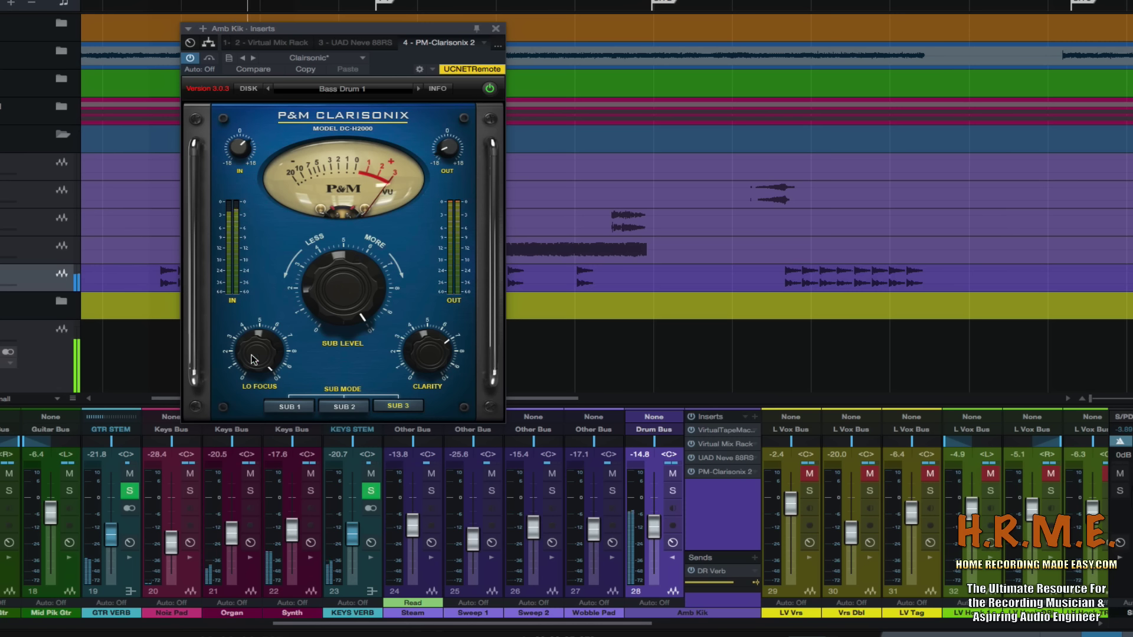
{"action": "left_click_drag", "start_coordinate": [327, 301], "coordinate": [346, 303]}
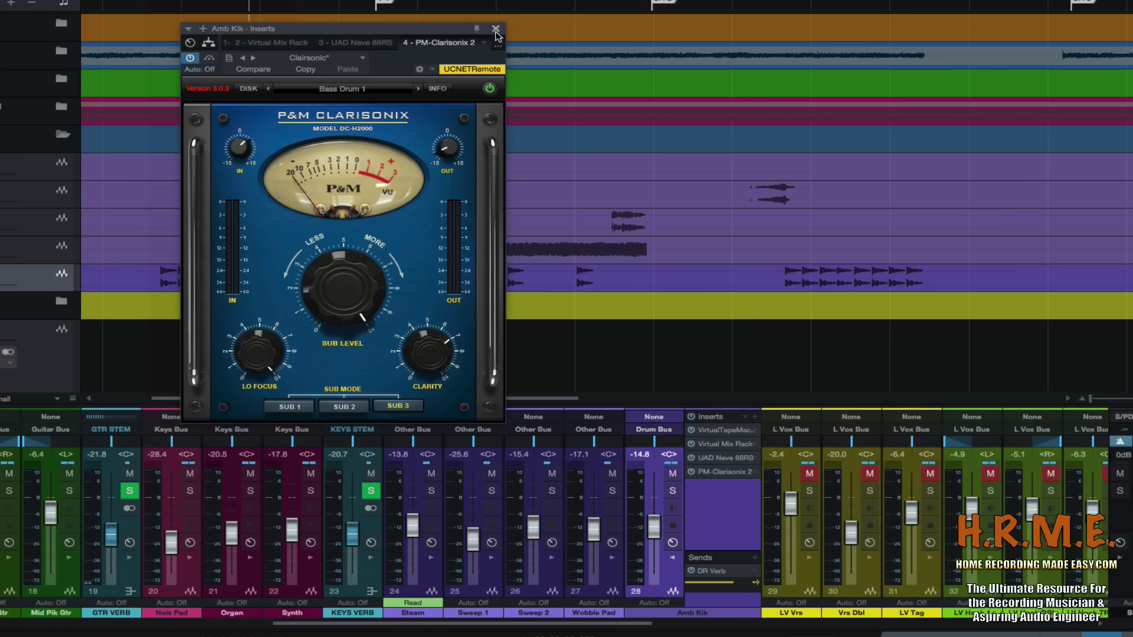
{"action": "key", "text": "space"}
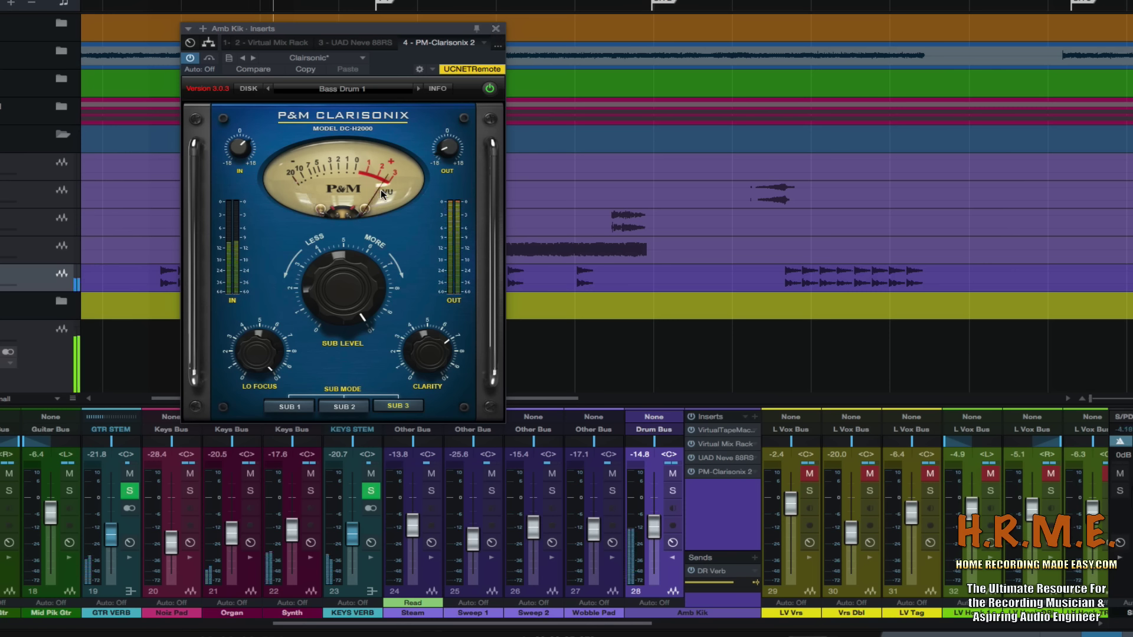
{"action": "left_click", "coordinate": [496, 29]}
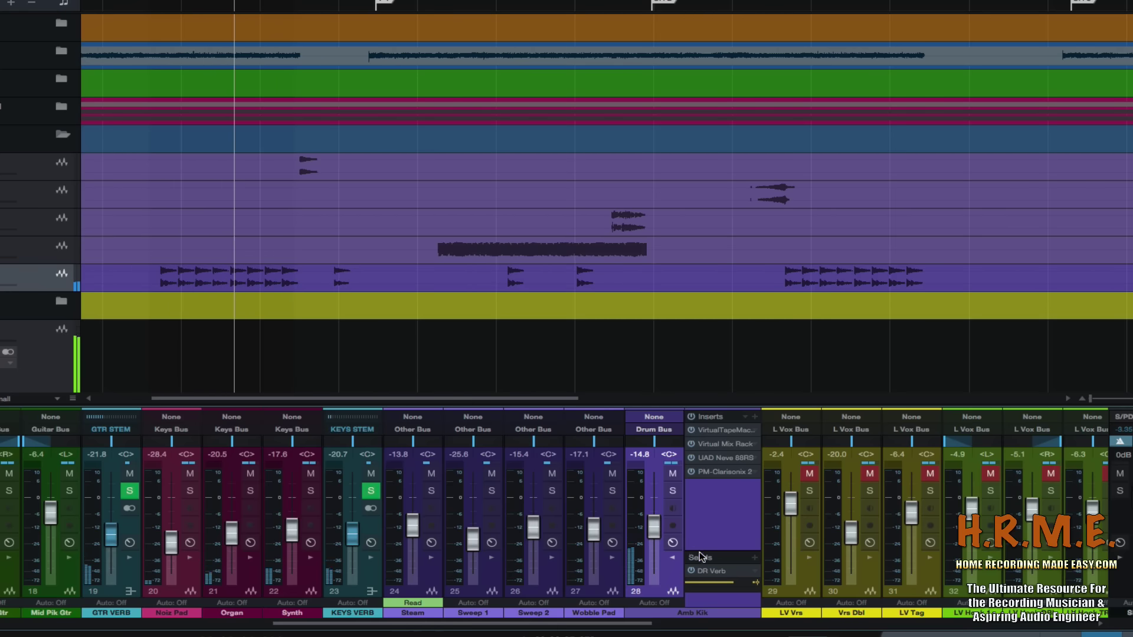
Enlarge the Amb Kik's Sends area to check its DR Verb send, and collapse the channel
{"action": "left_click_drag", "start_coordinate": [701, 550], "coordinate": [701, 531]}
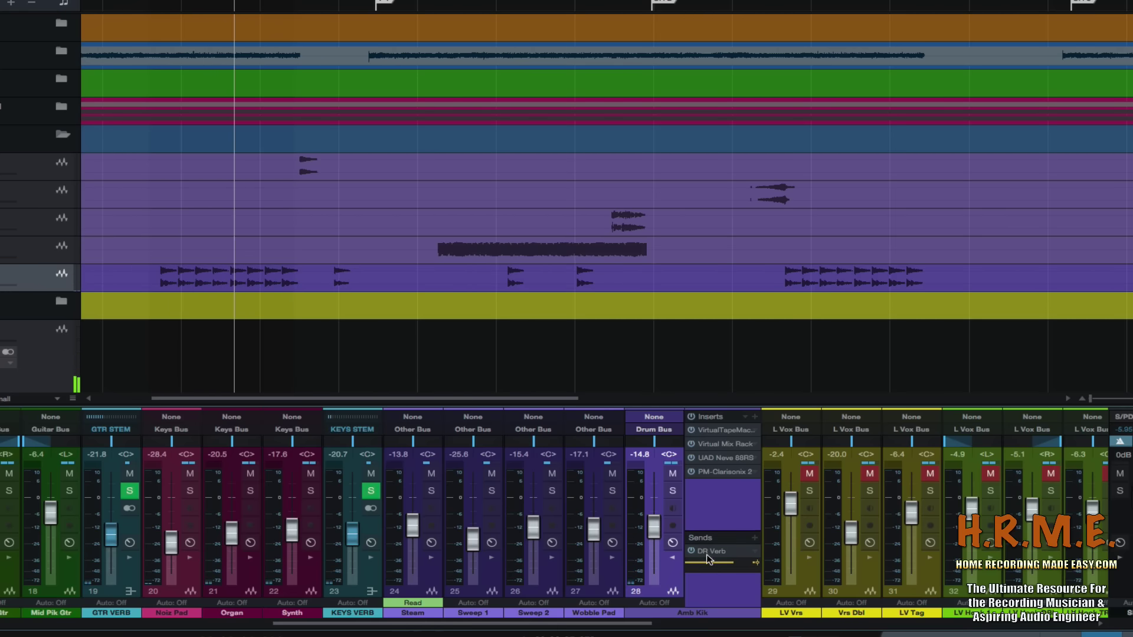
{"action": "left_click", "coordinate": [673, 557]}
{"action": "mouse_move", "coordinate": [524, 623]}
{"action": "left_mouse_down"}
{"action": "mouse_move", "coordinate": [551, 623]}
{"action": "mouse_move", "coordinate": [542, 623]}
{"action": "left_mouse_up"}
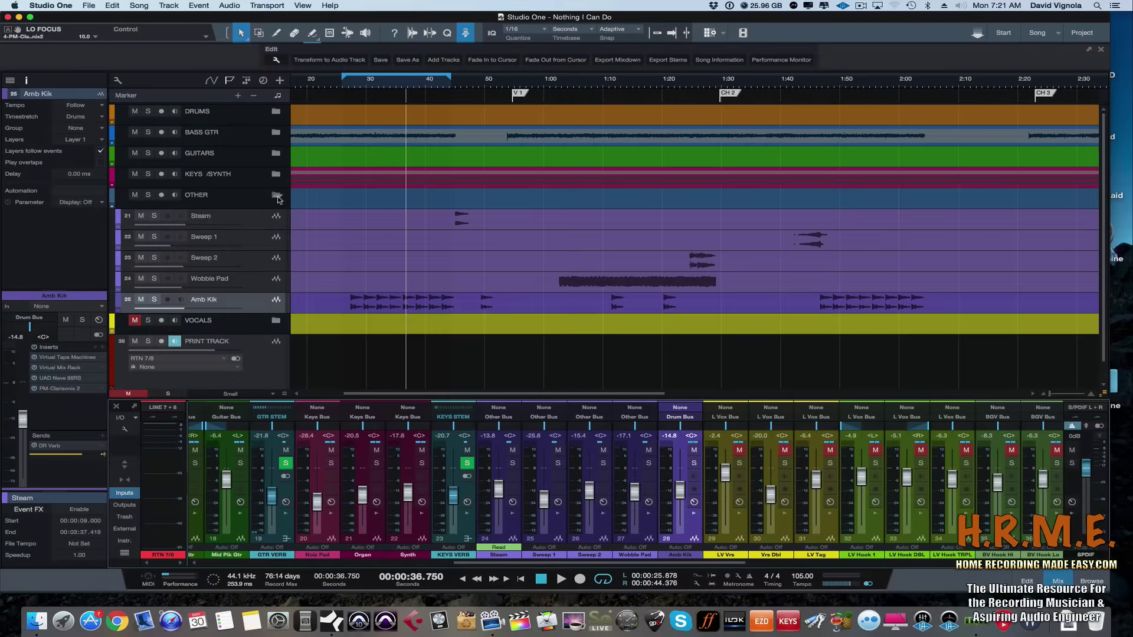
Collapse the OTHER track folder and fit the whole song in the arrangement view
{"action": "left_click", "coordinate": [277, 195]}
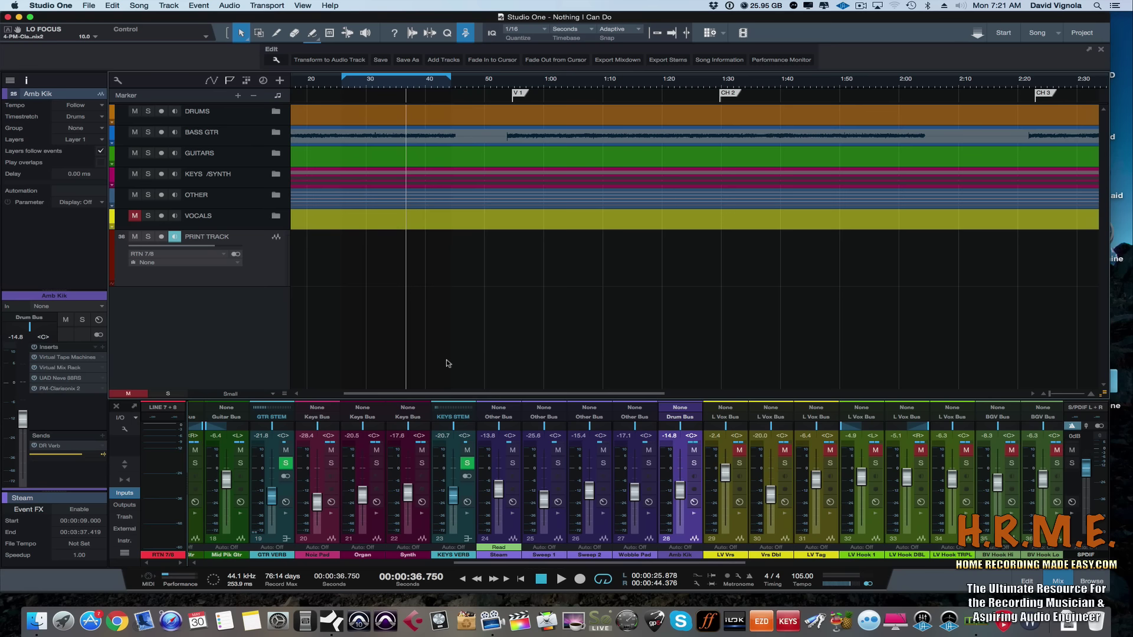
{"action": "key", "text": "z"}
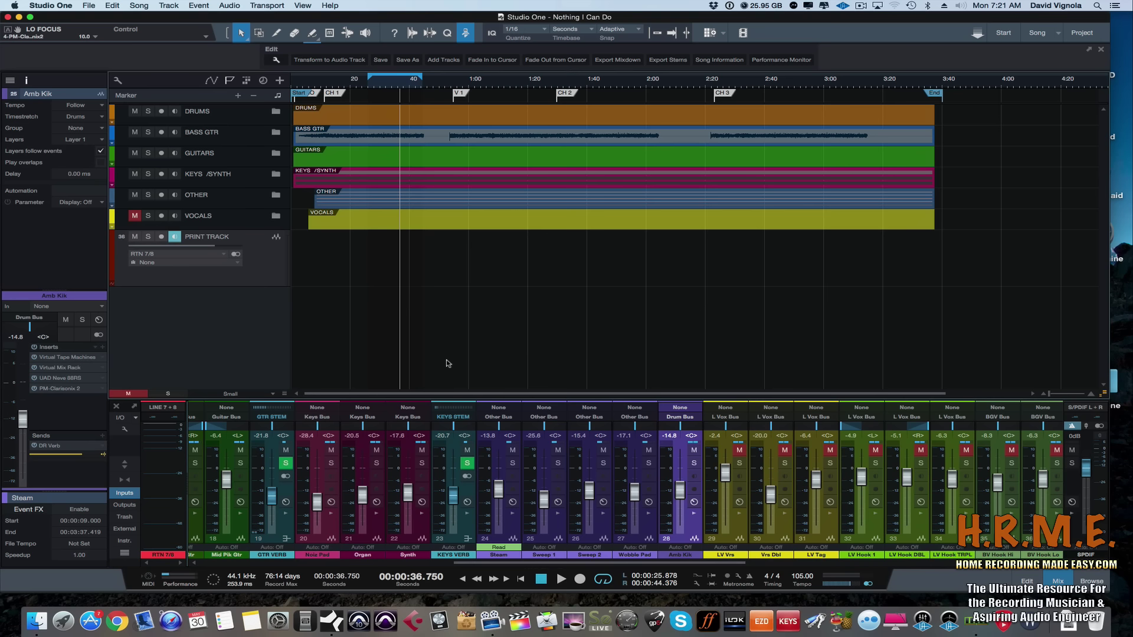